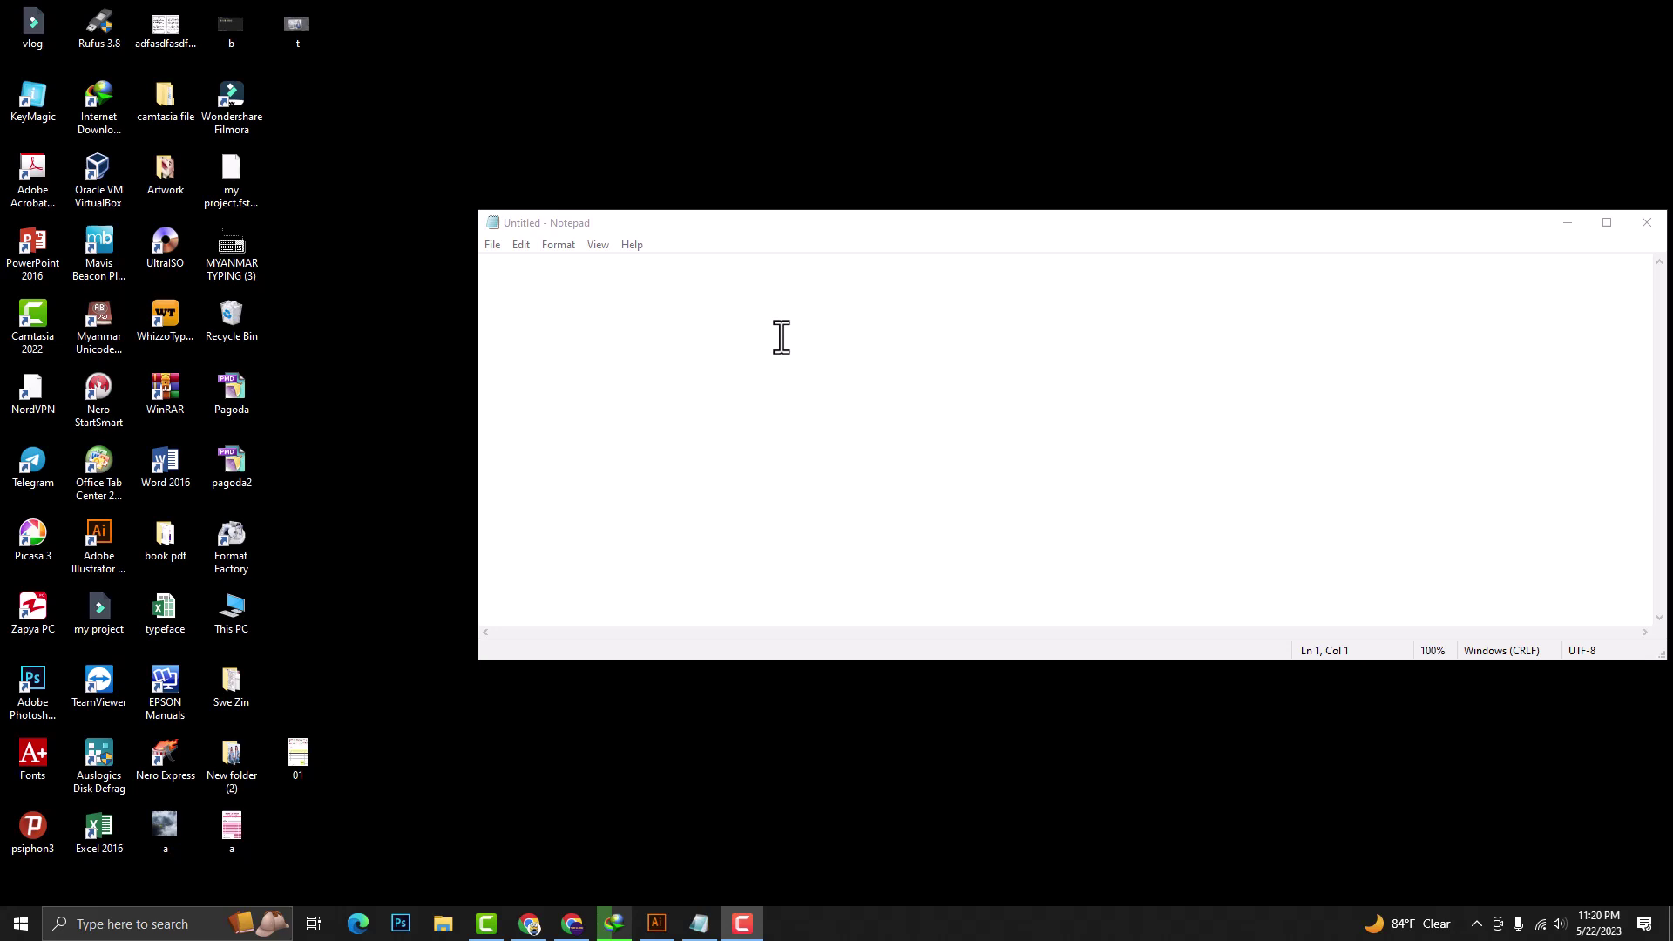
Move the Notepad note up slightly and type 'ctrl+A' as its first line
left_click(566, 277)
left_click_drag(654, 221, 659, 179)
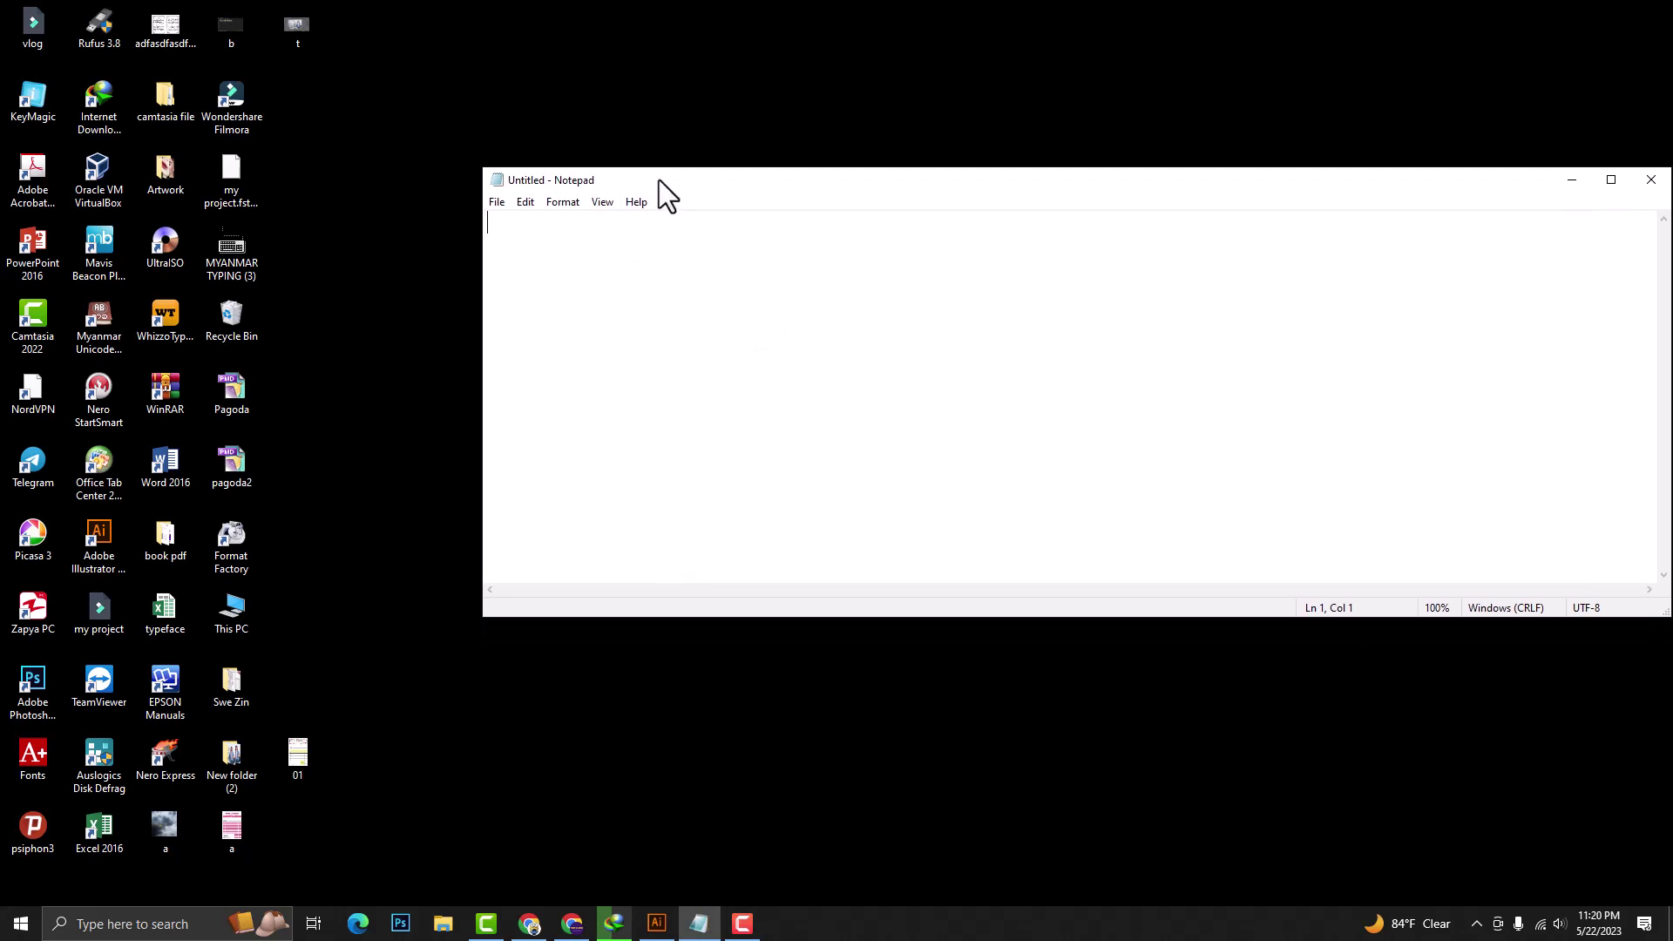
type("ctrl+A")
Open a new Explorer window at New Volume (D:) > Photo > AllWallpaper
key("super+e")
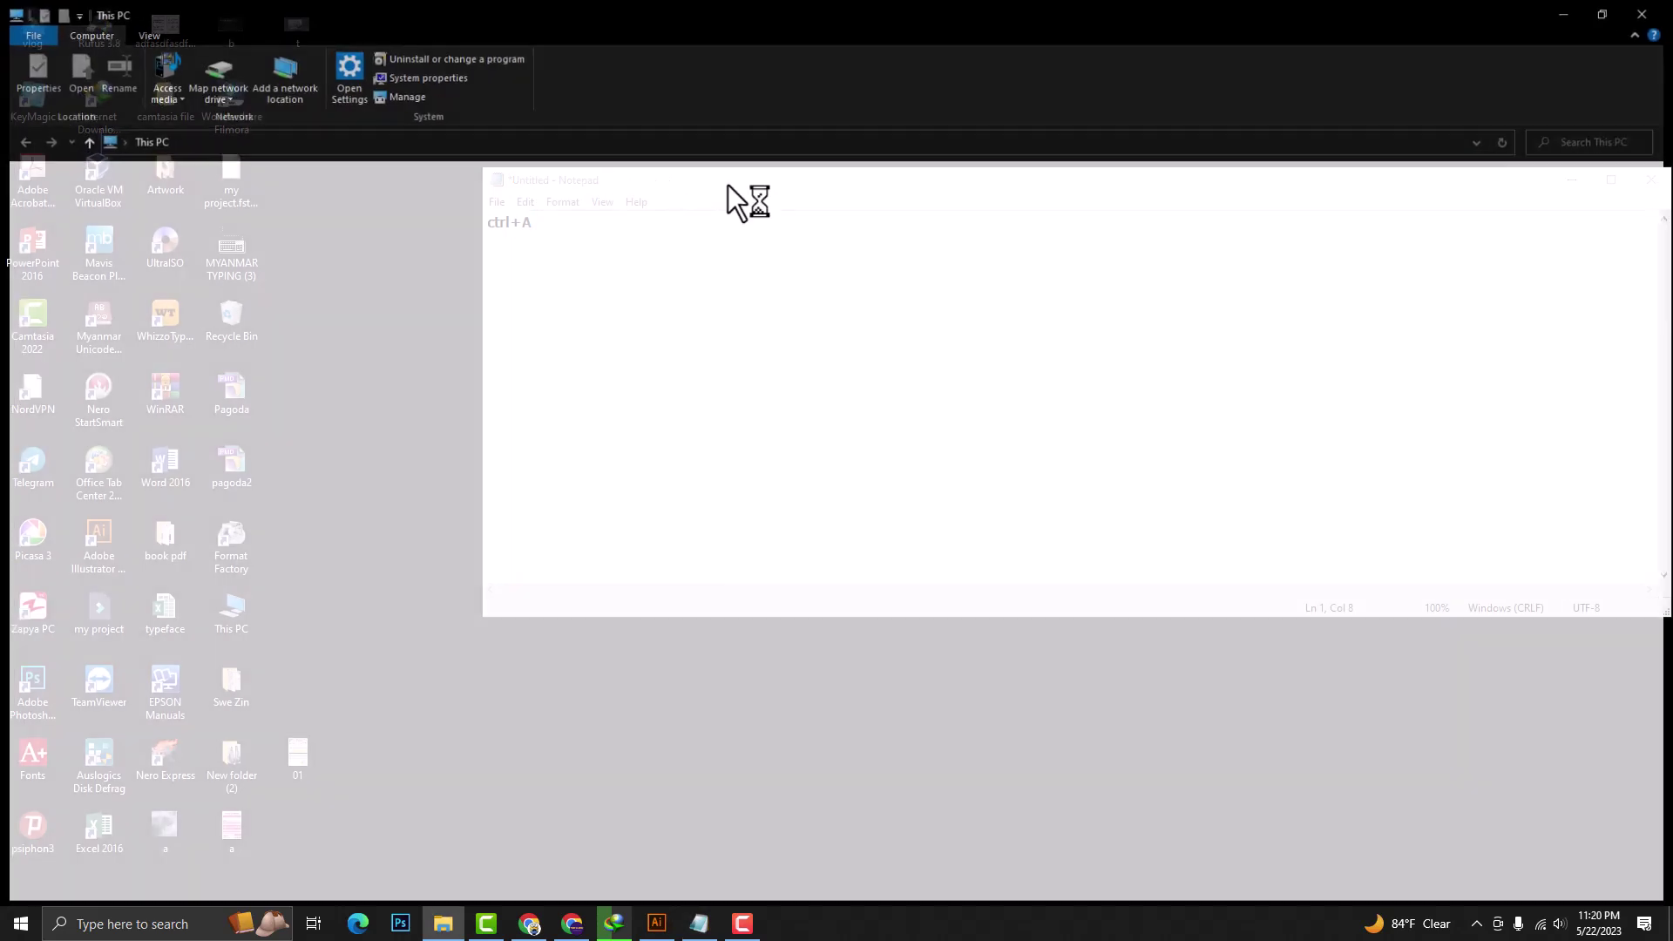
left_click(1598, 12)
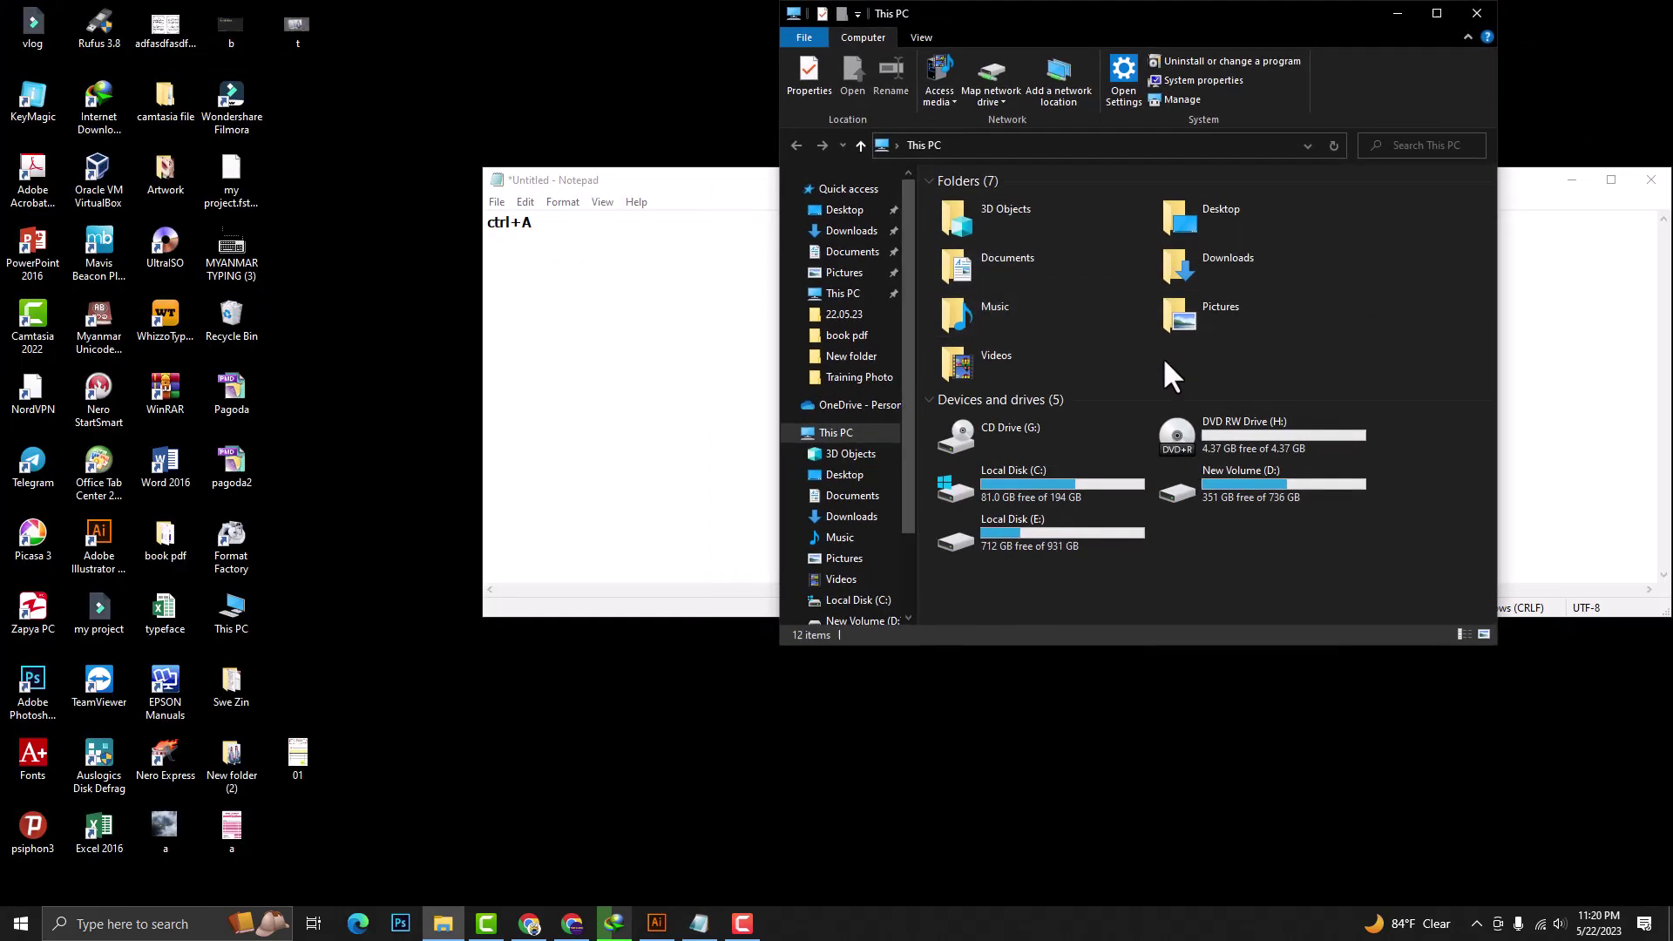
double_click(1268, 481)
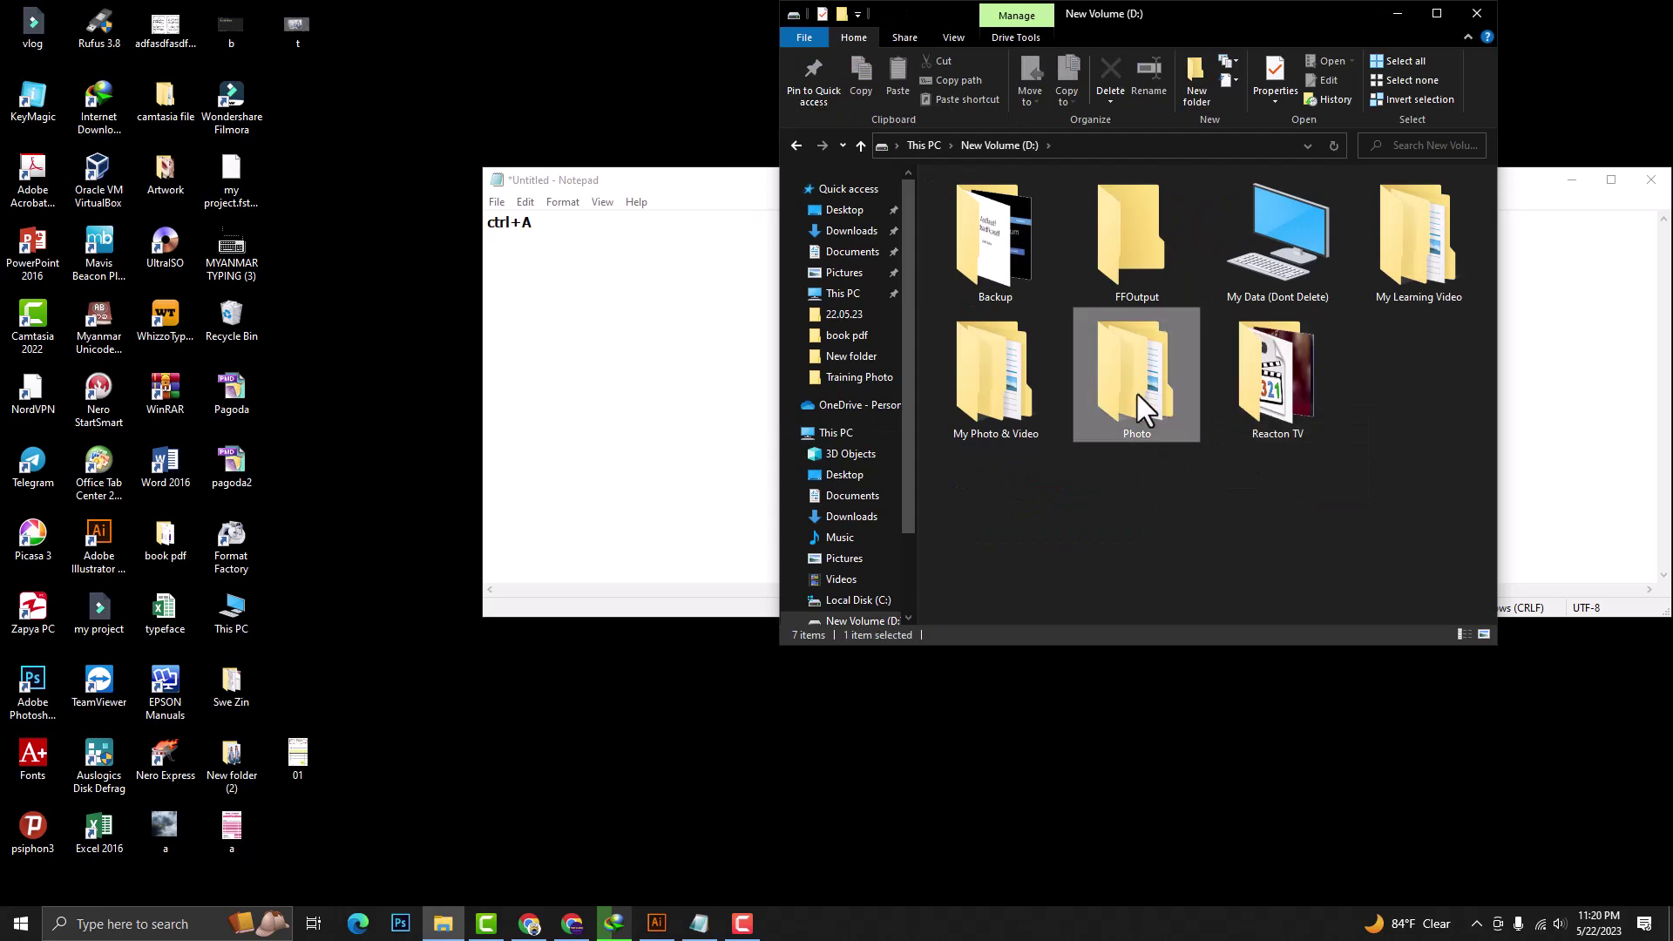
double_click(1138, 395)
double_click(1013, 245)
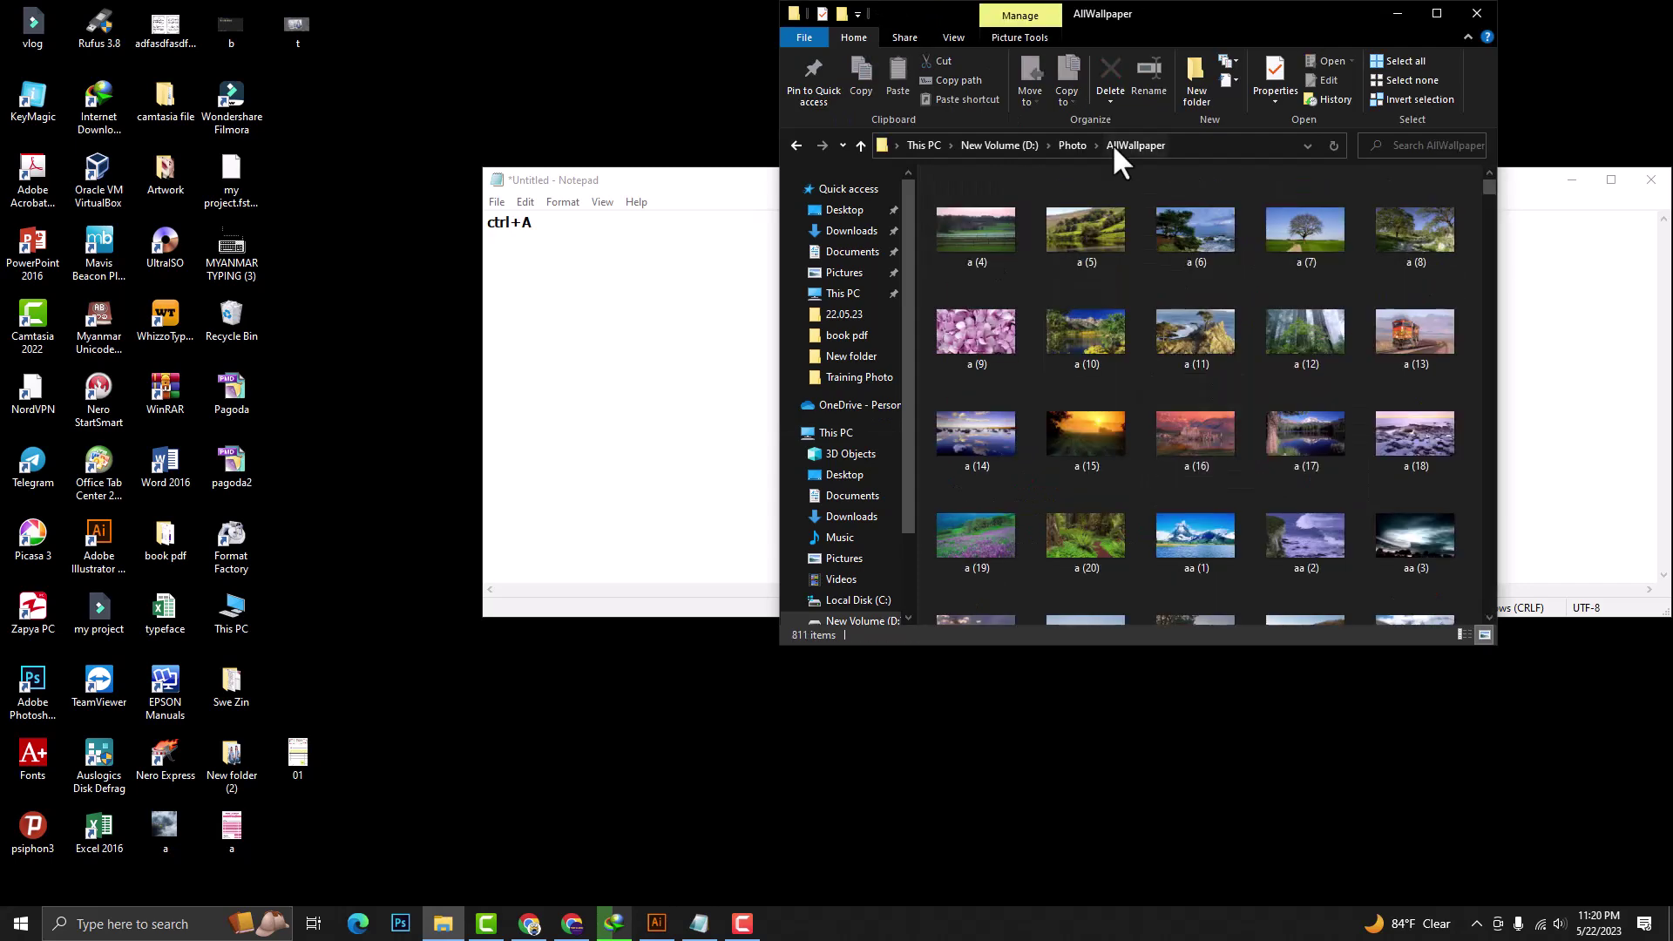
left_click_drag(1151, 7, 1158, 5)
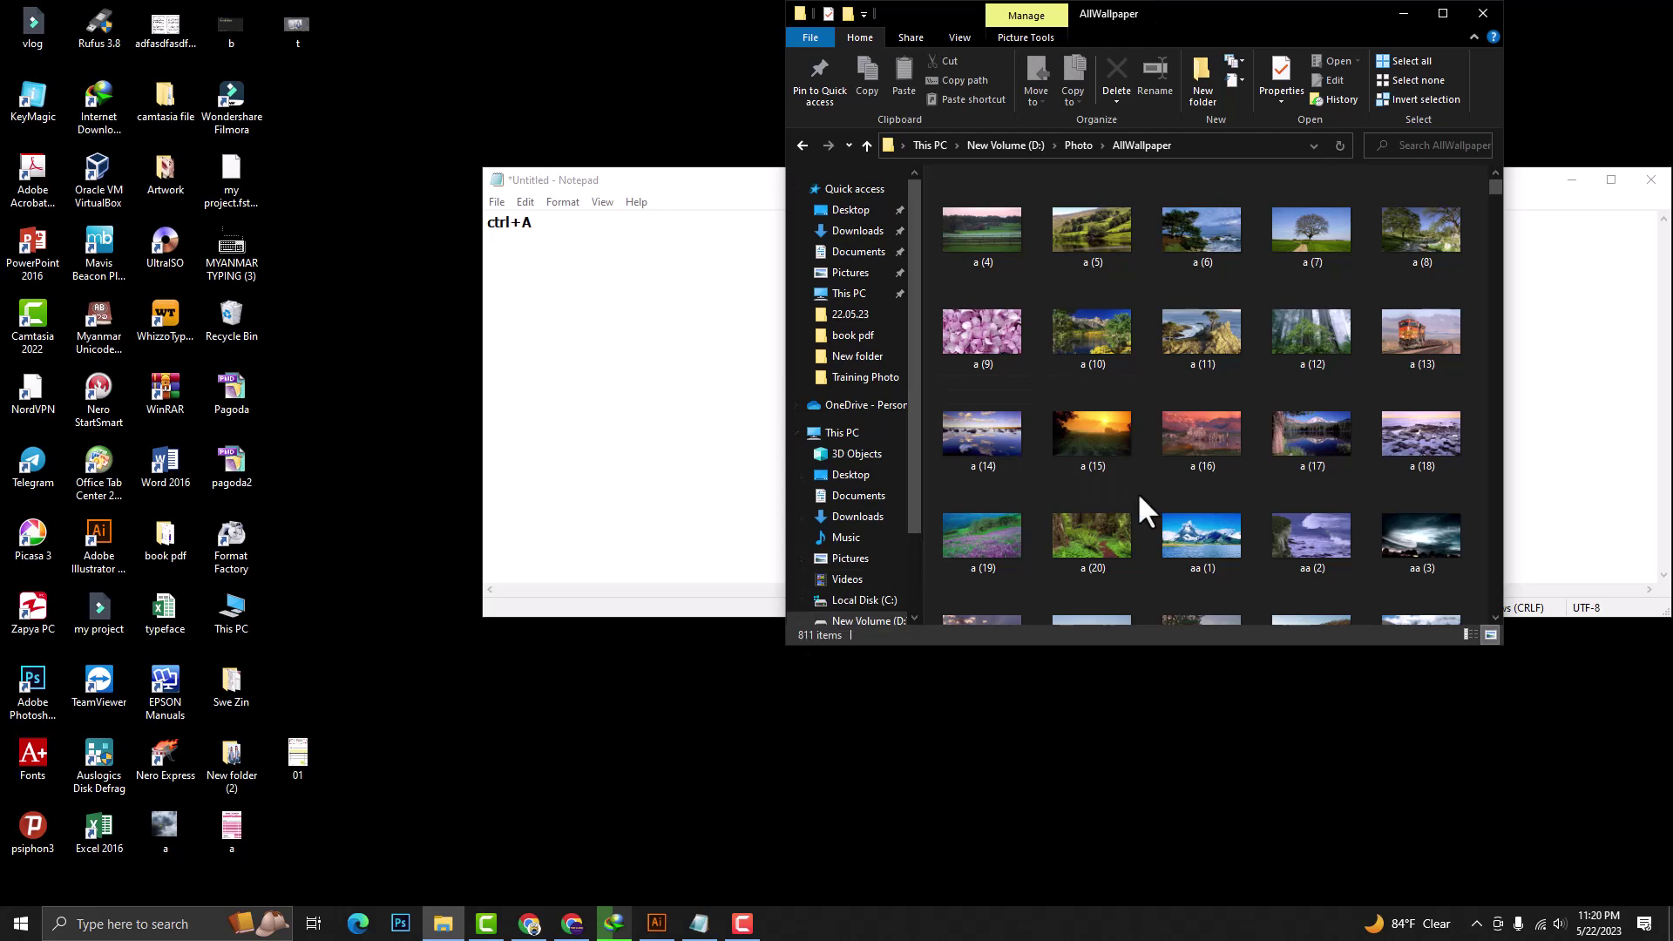
Select all 811 wallpapers with Ctrl+A, then all desktop icons the same way
left_click(1188, 426)
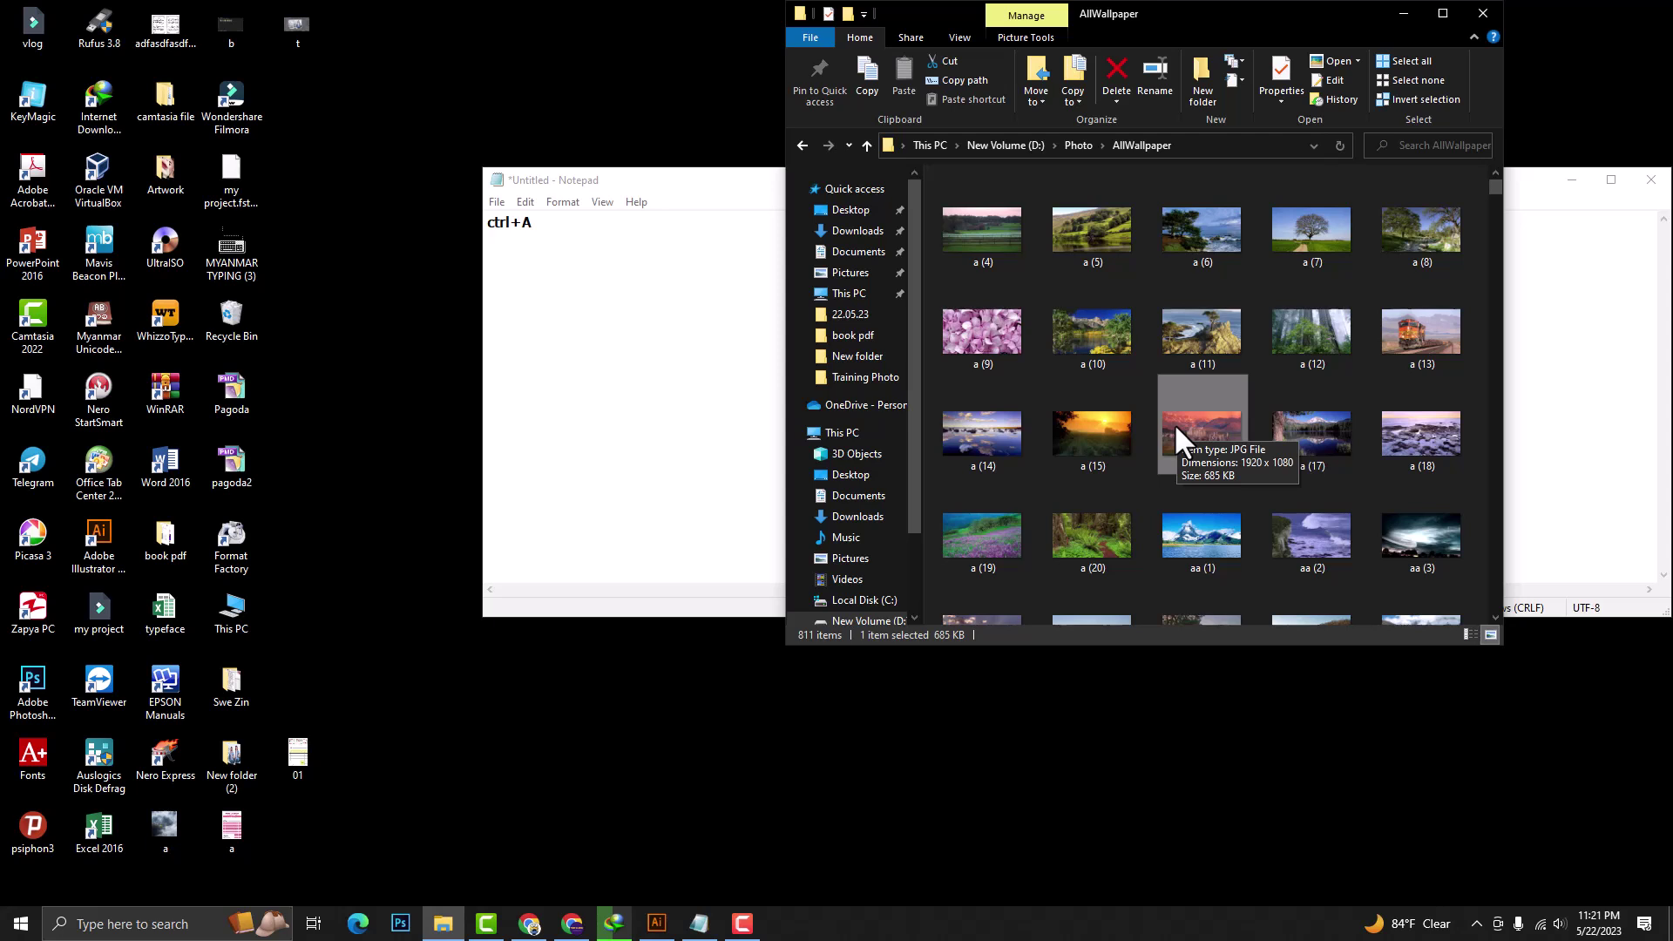
key("ctrl+a")
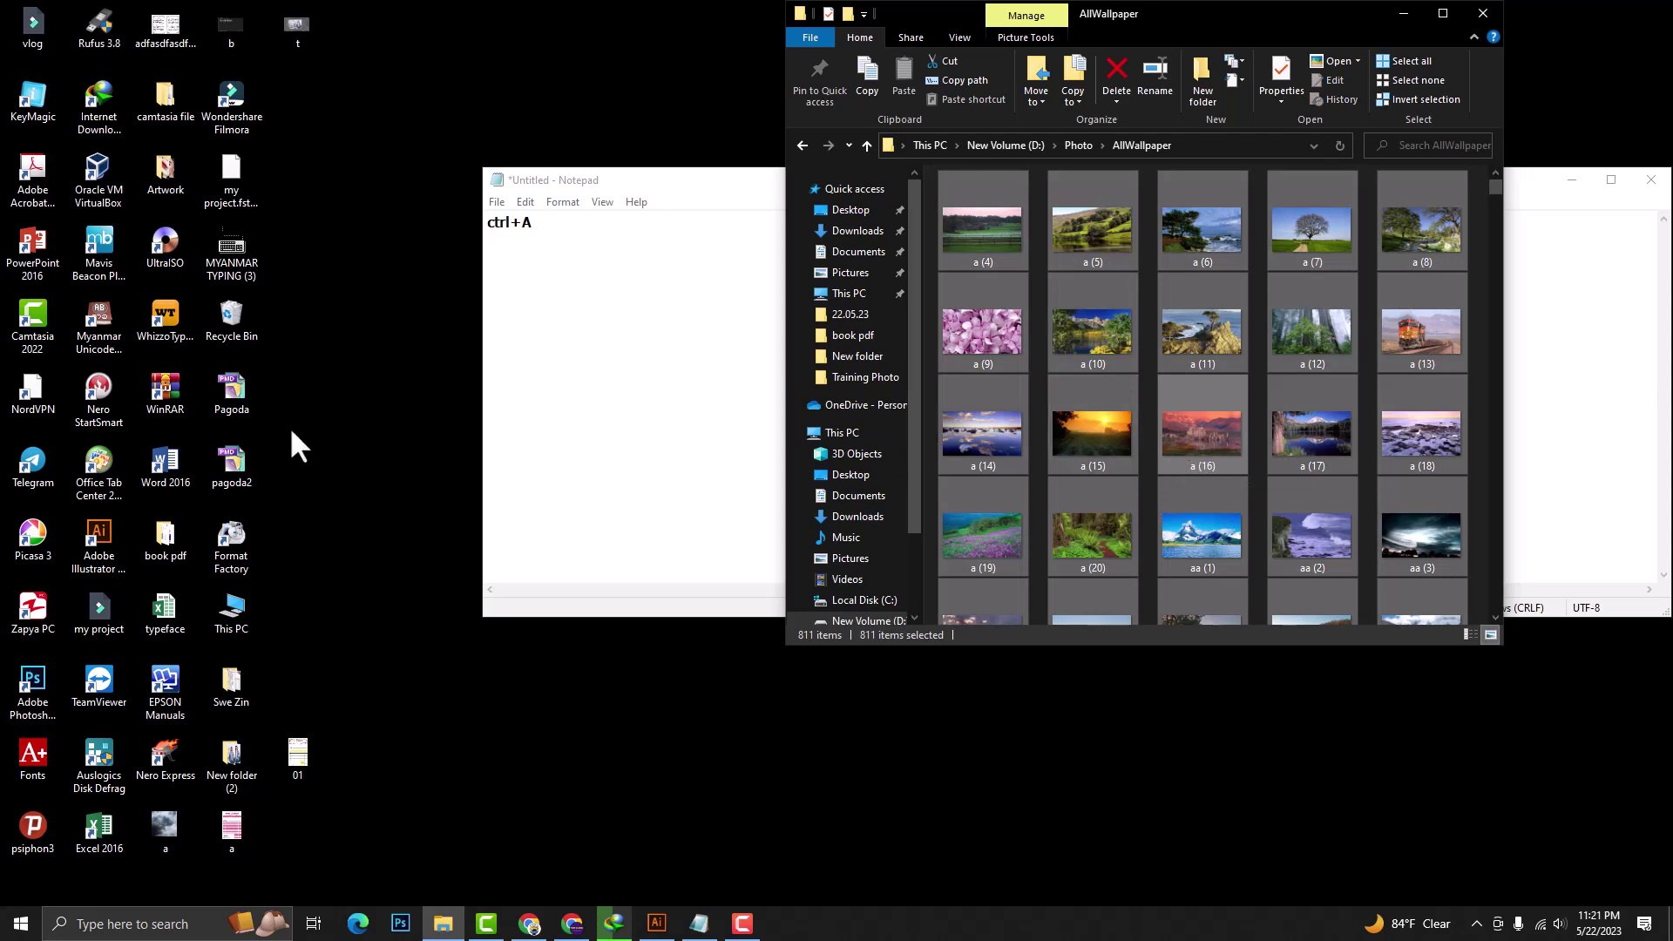
left_click(251, 326)
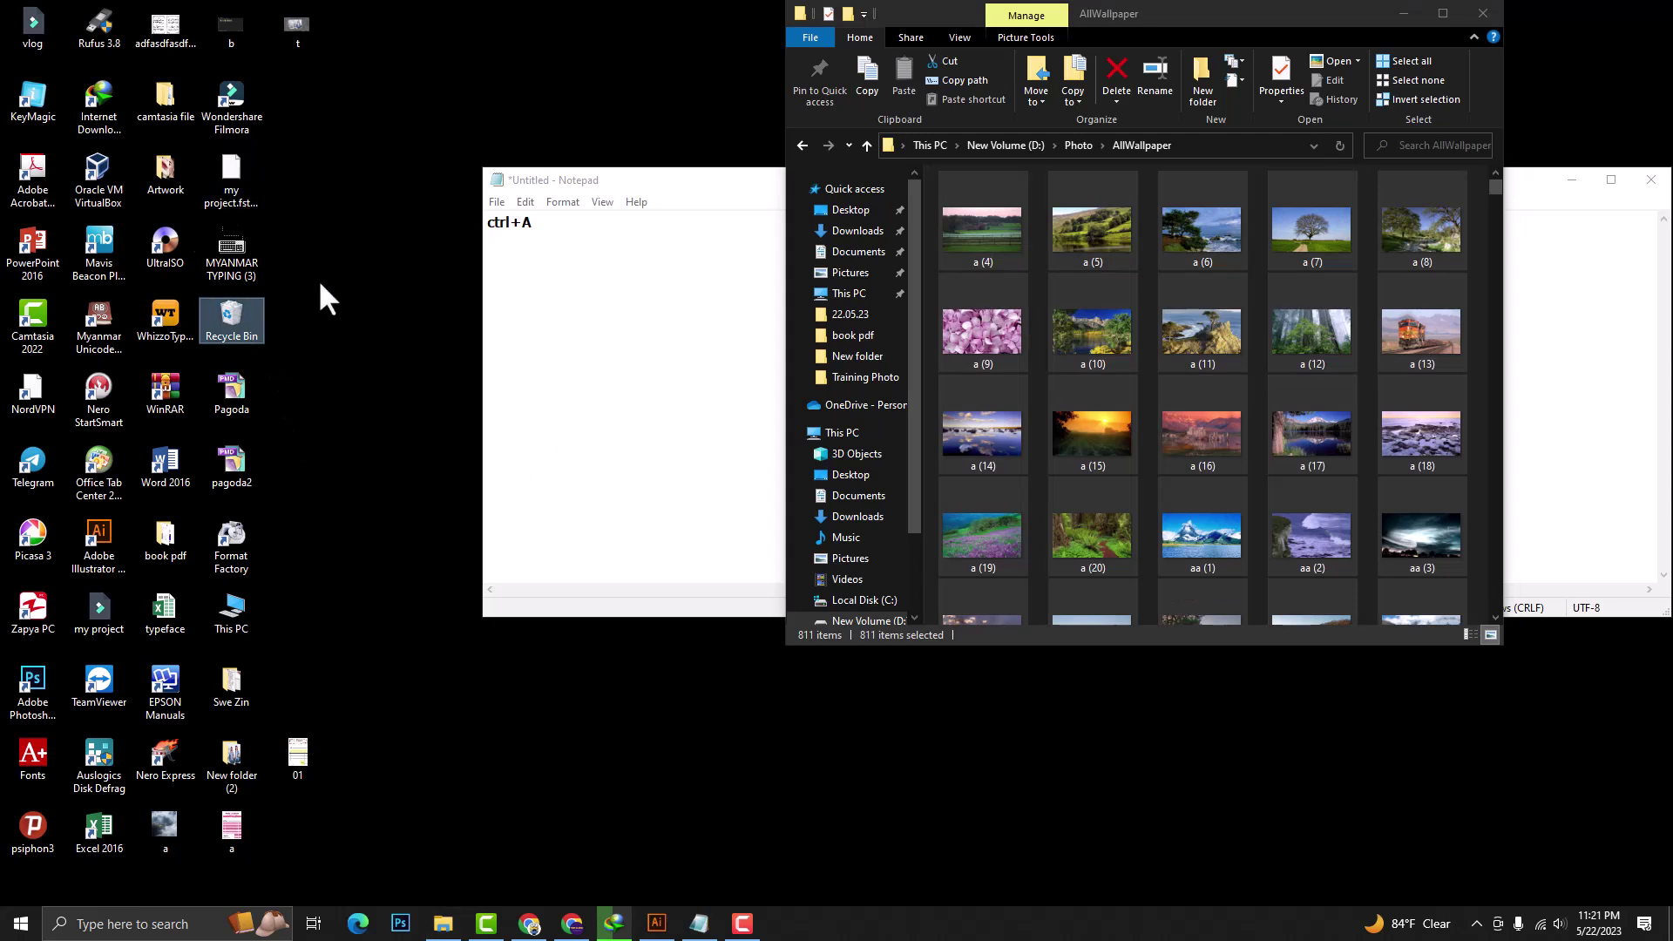
key("ctrl+a")
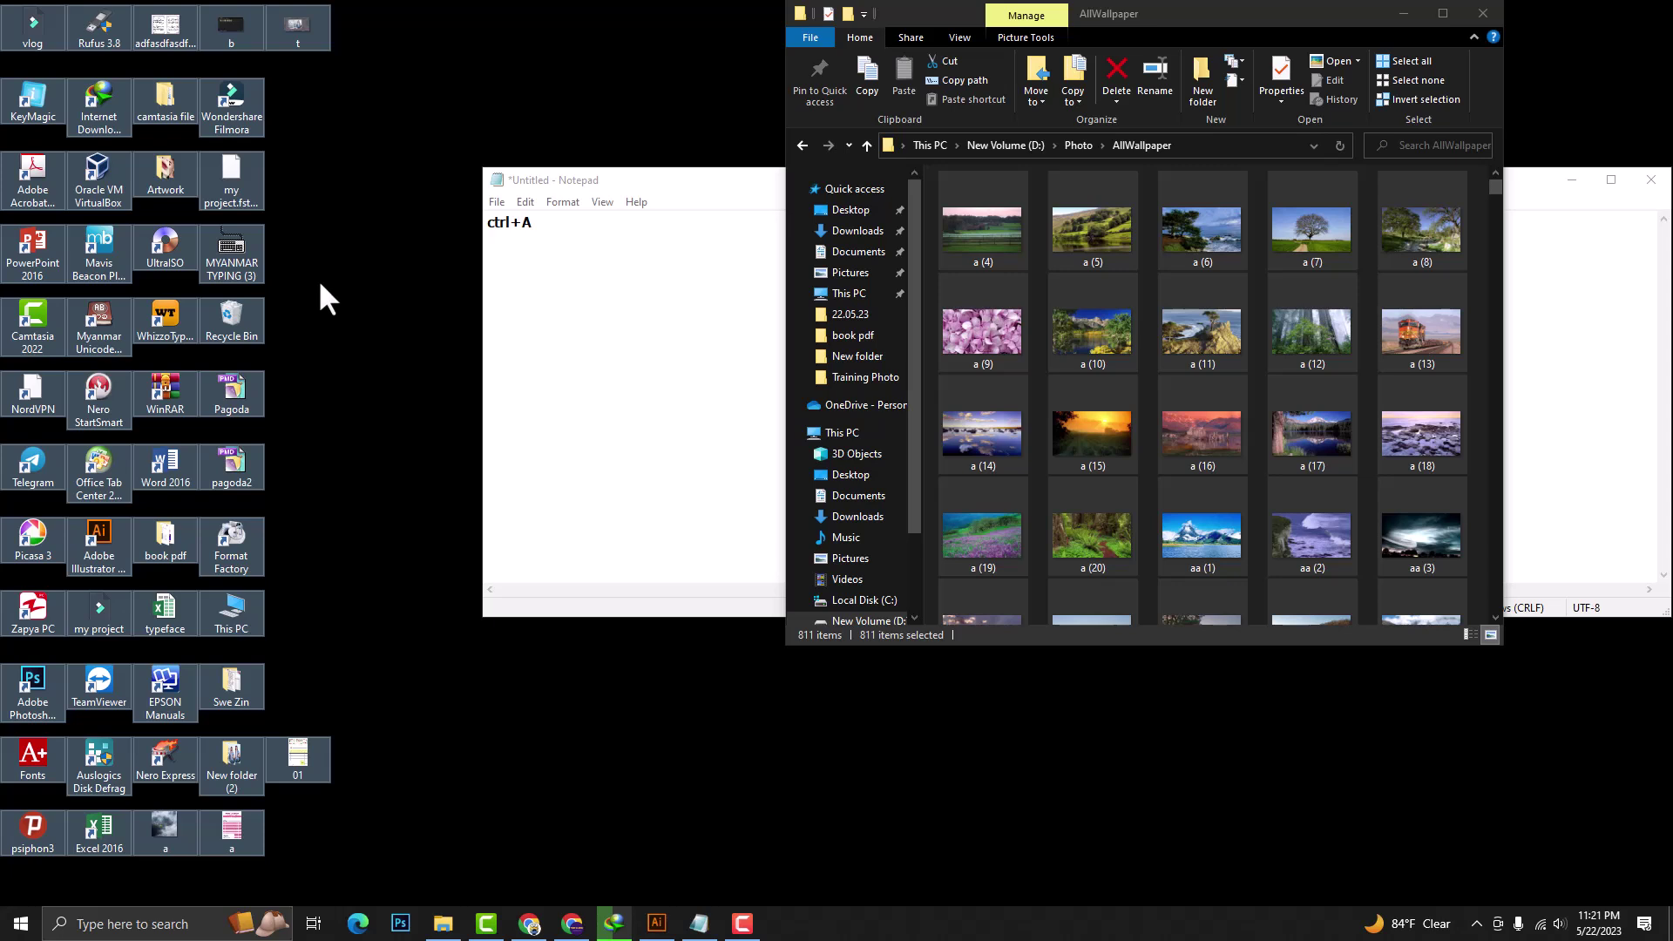
Type 'Shift+Left Click' on the note's second line beneath ctrl+A
left_click(634, 180)
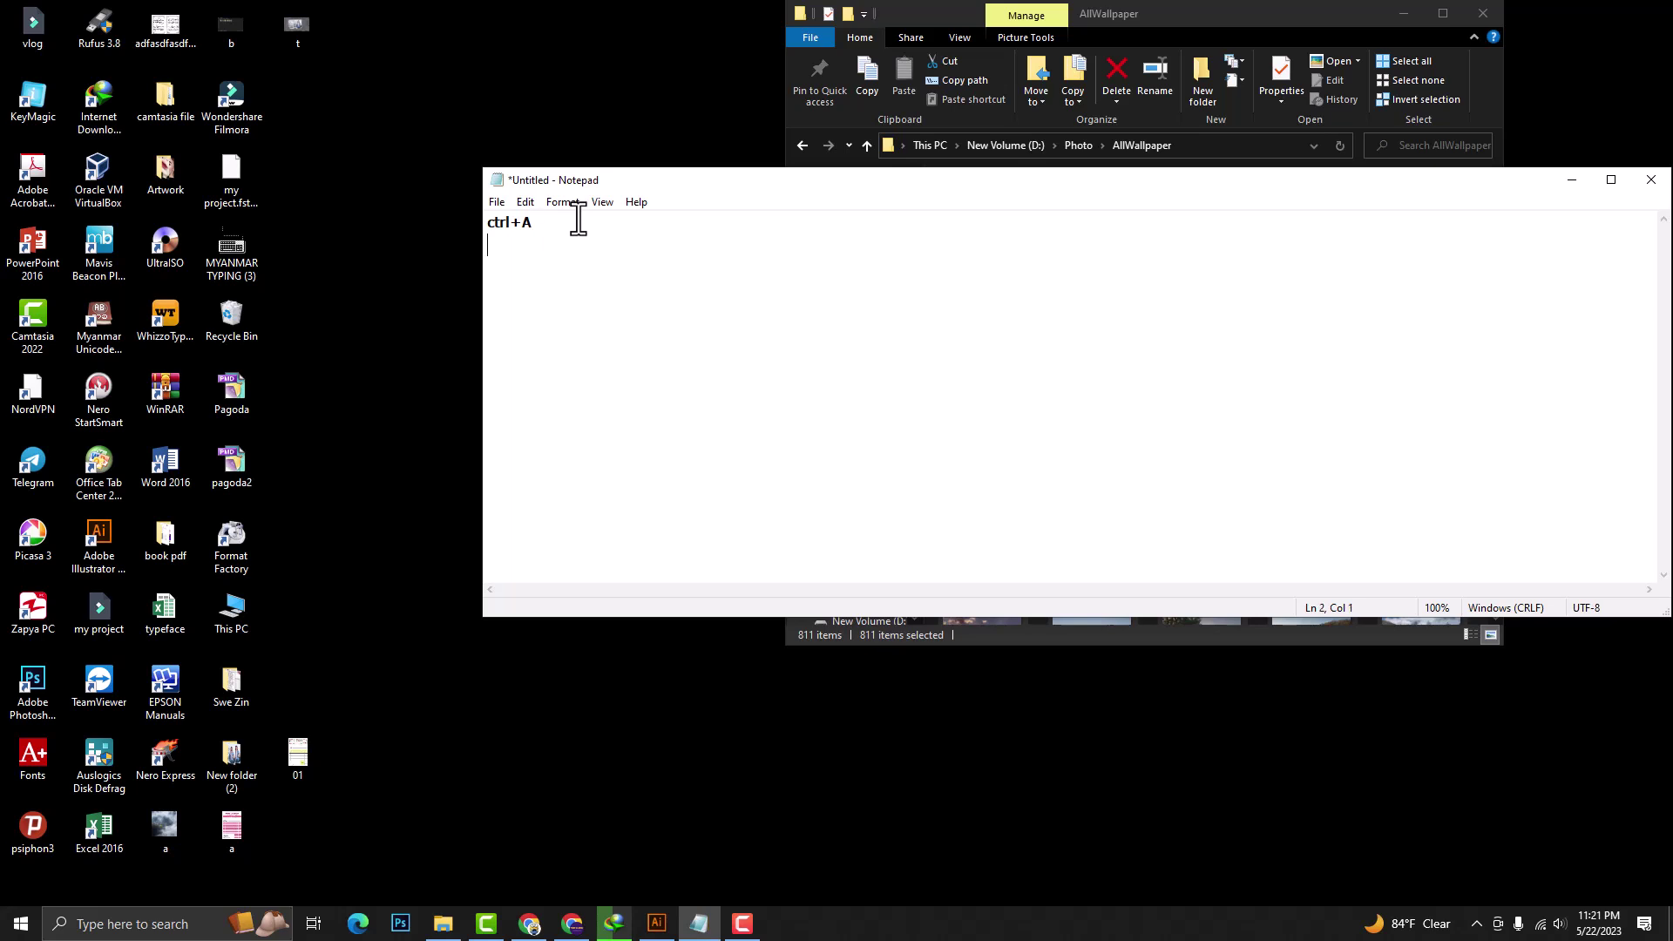
type("Shift+Left Click")
Click through several single wallpapers, ending with only aa (14) selected
left_click(1115, 10)
left_click(1093, 279)
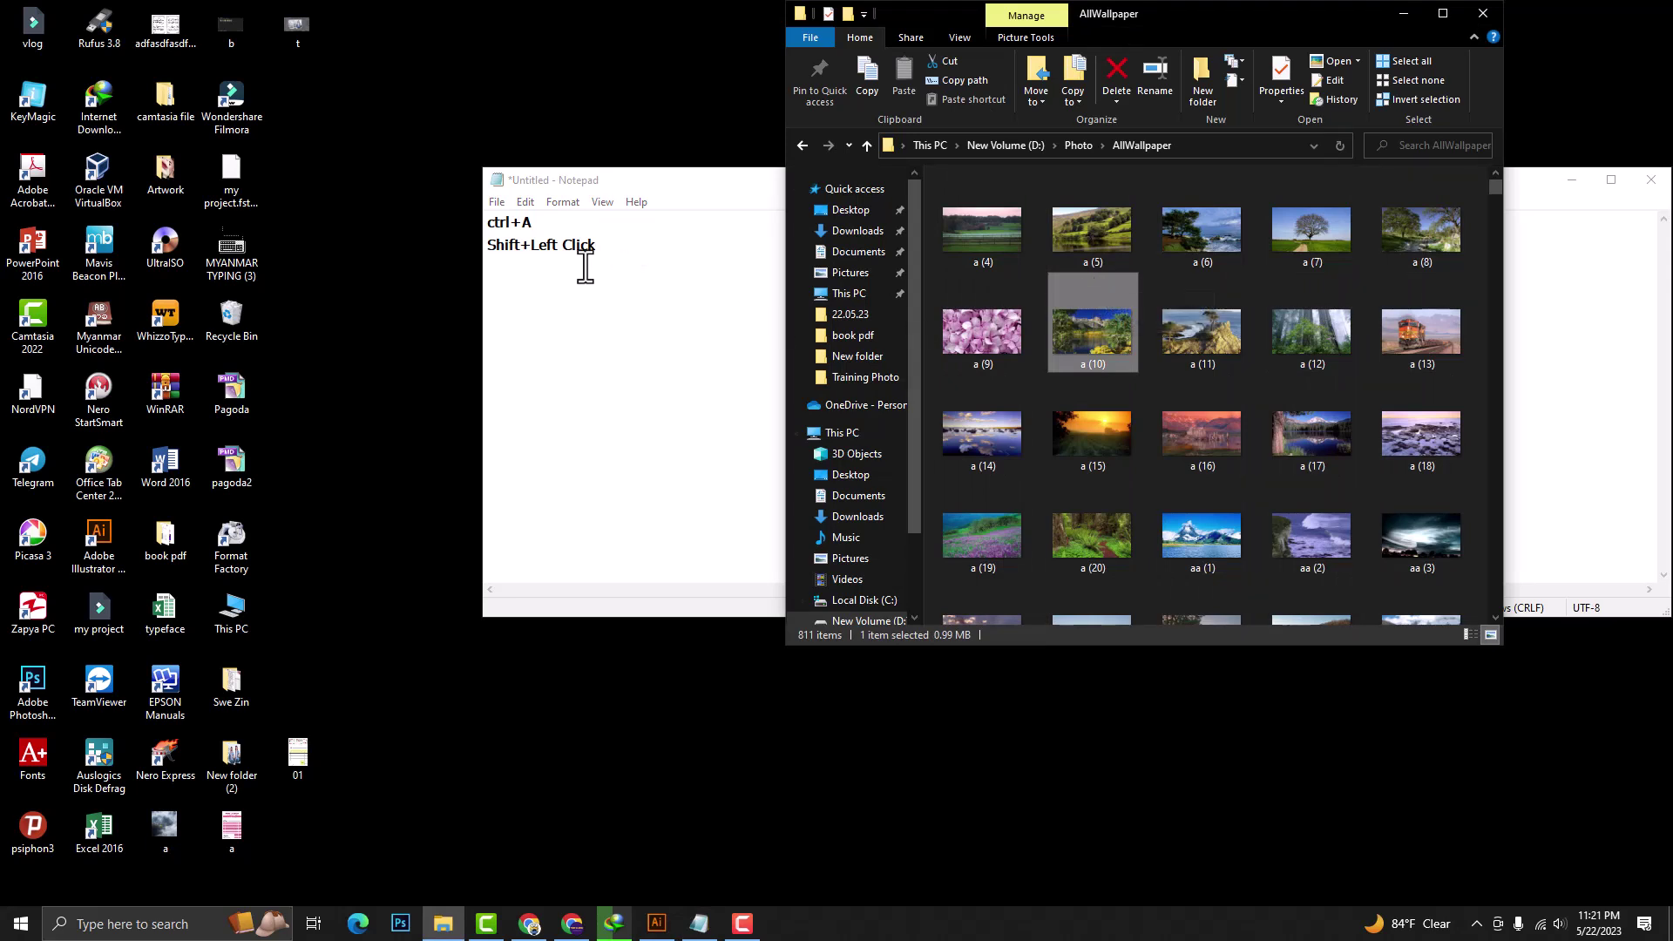
left_click(1181, 418)
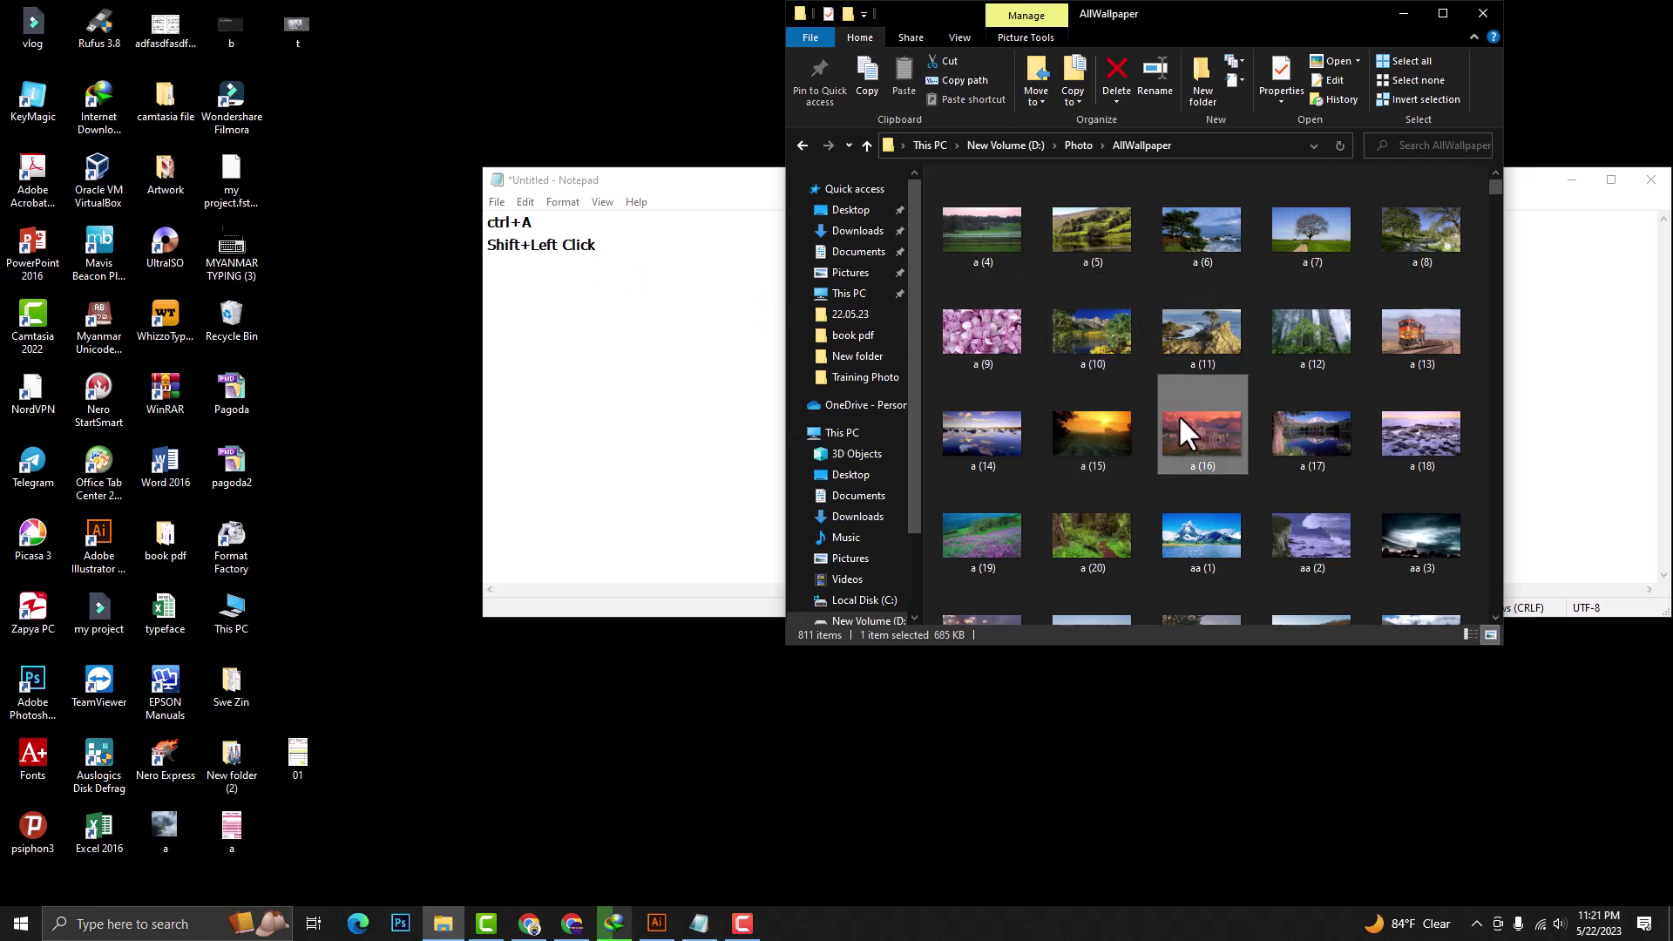
left_click(1000, 333)
left_click(1394, 523)
scroll(1227, 479, "down", 5)
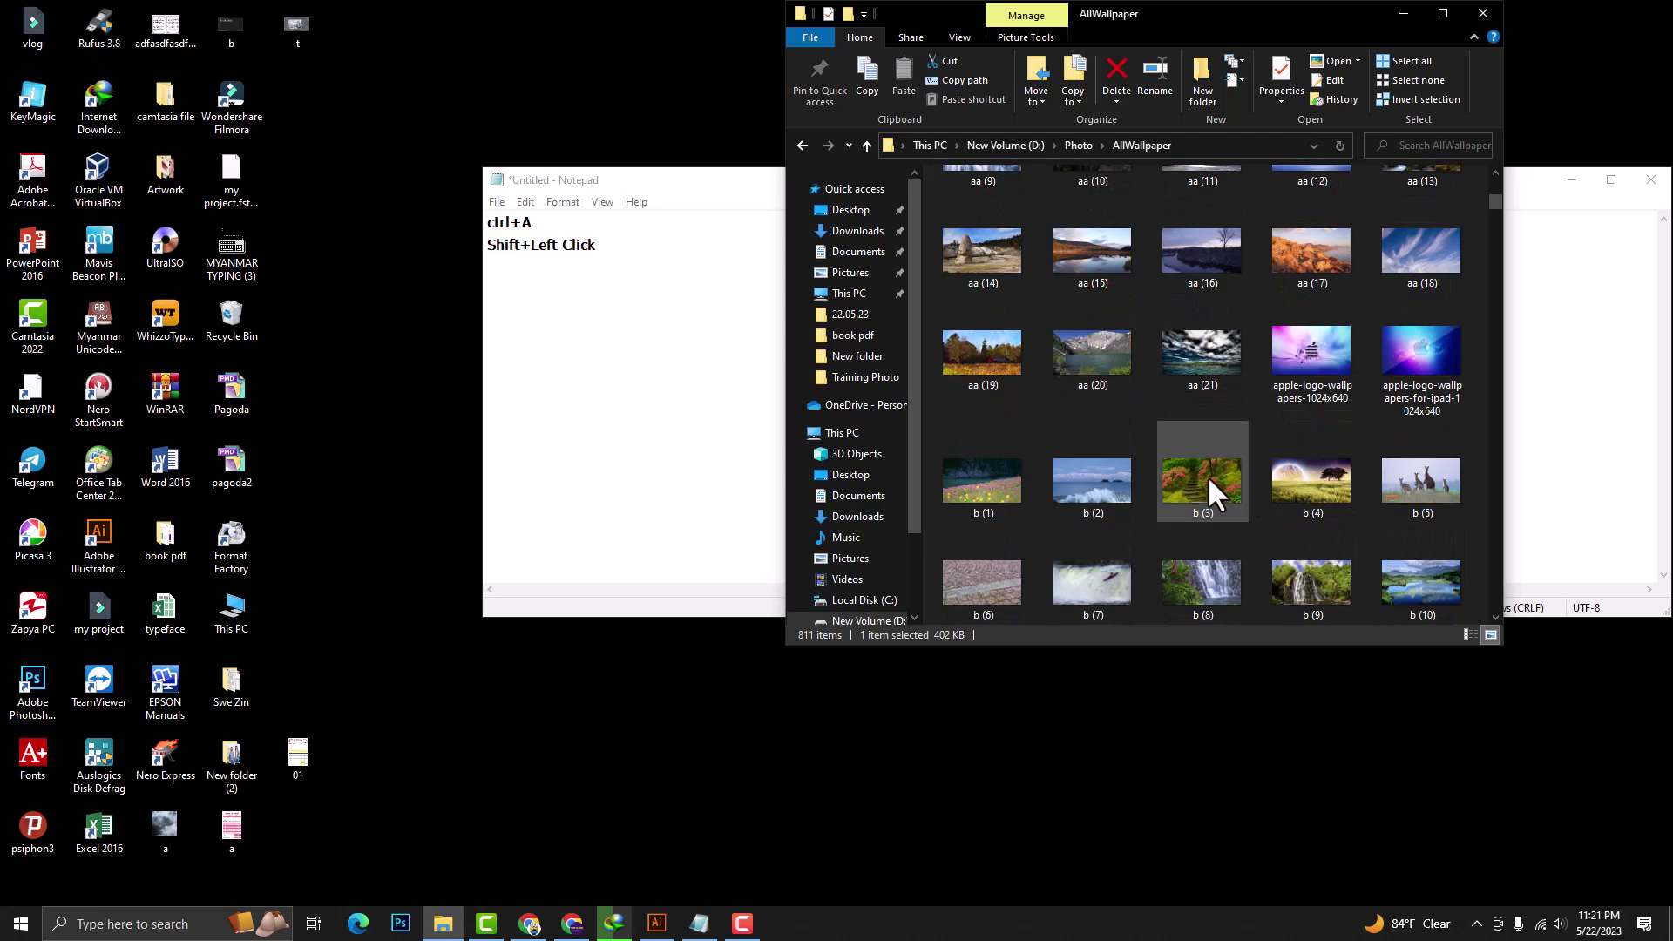
left_click(1001, 352)
left_click(1416, 488)
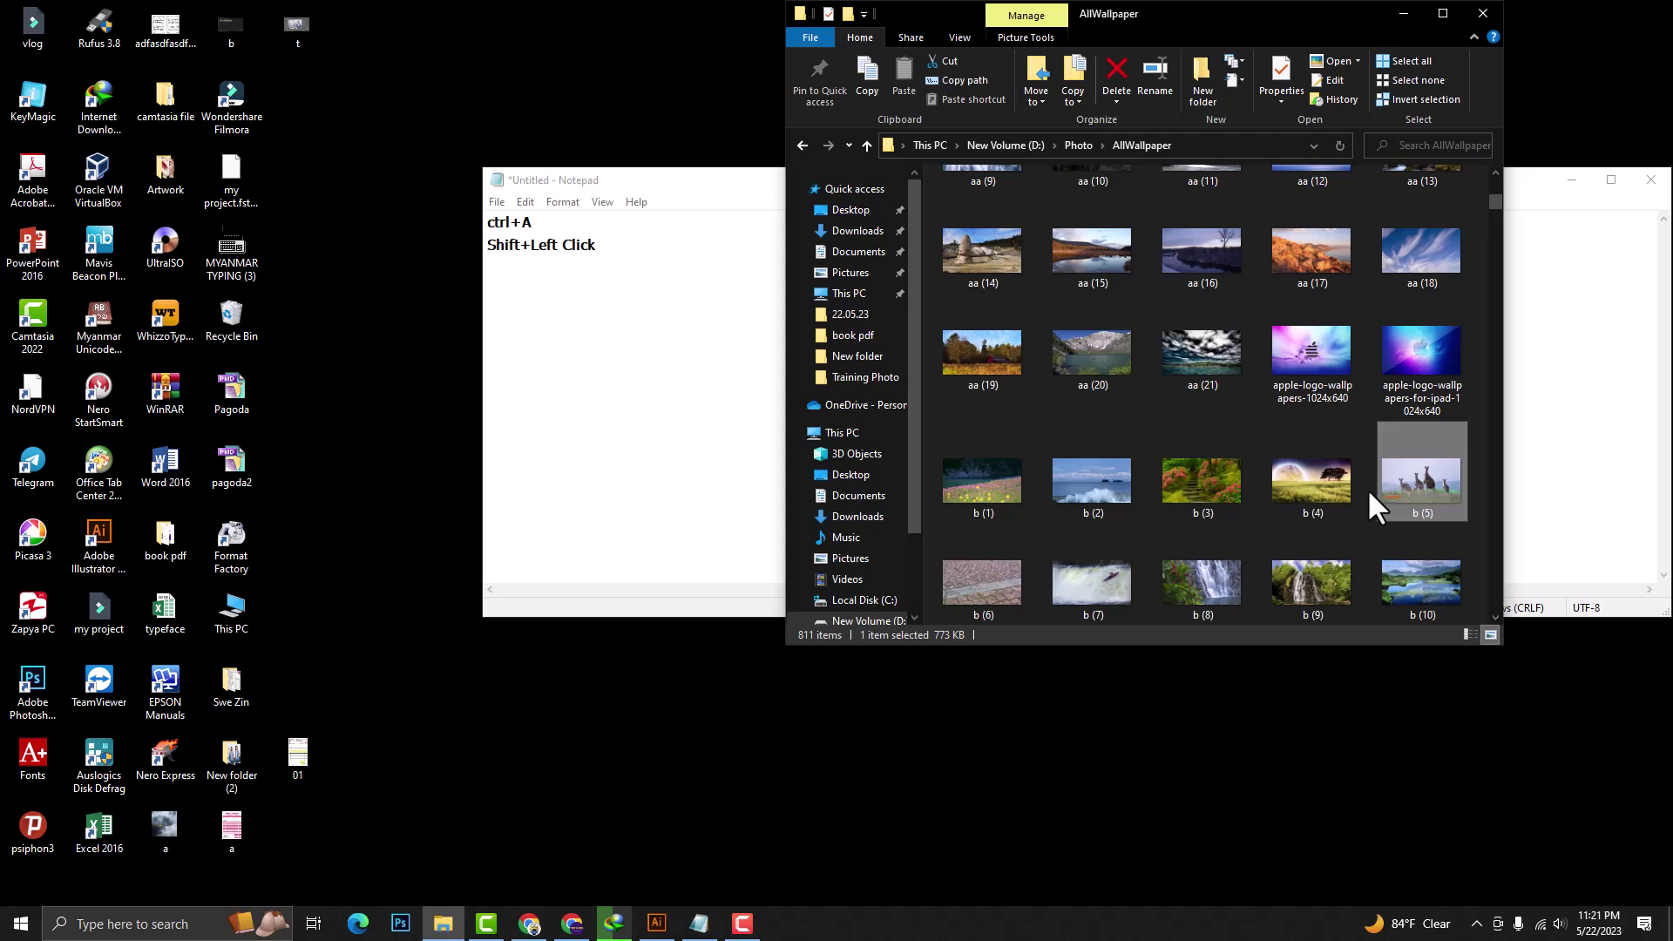
left_click(1118, 478)
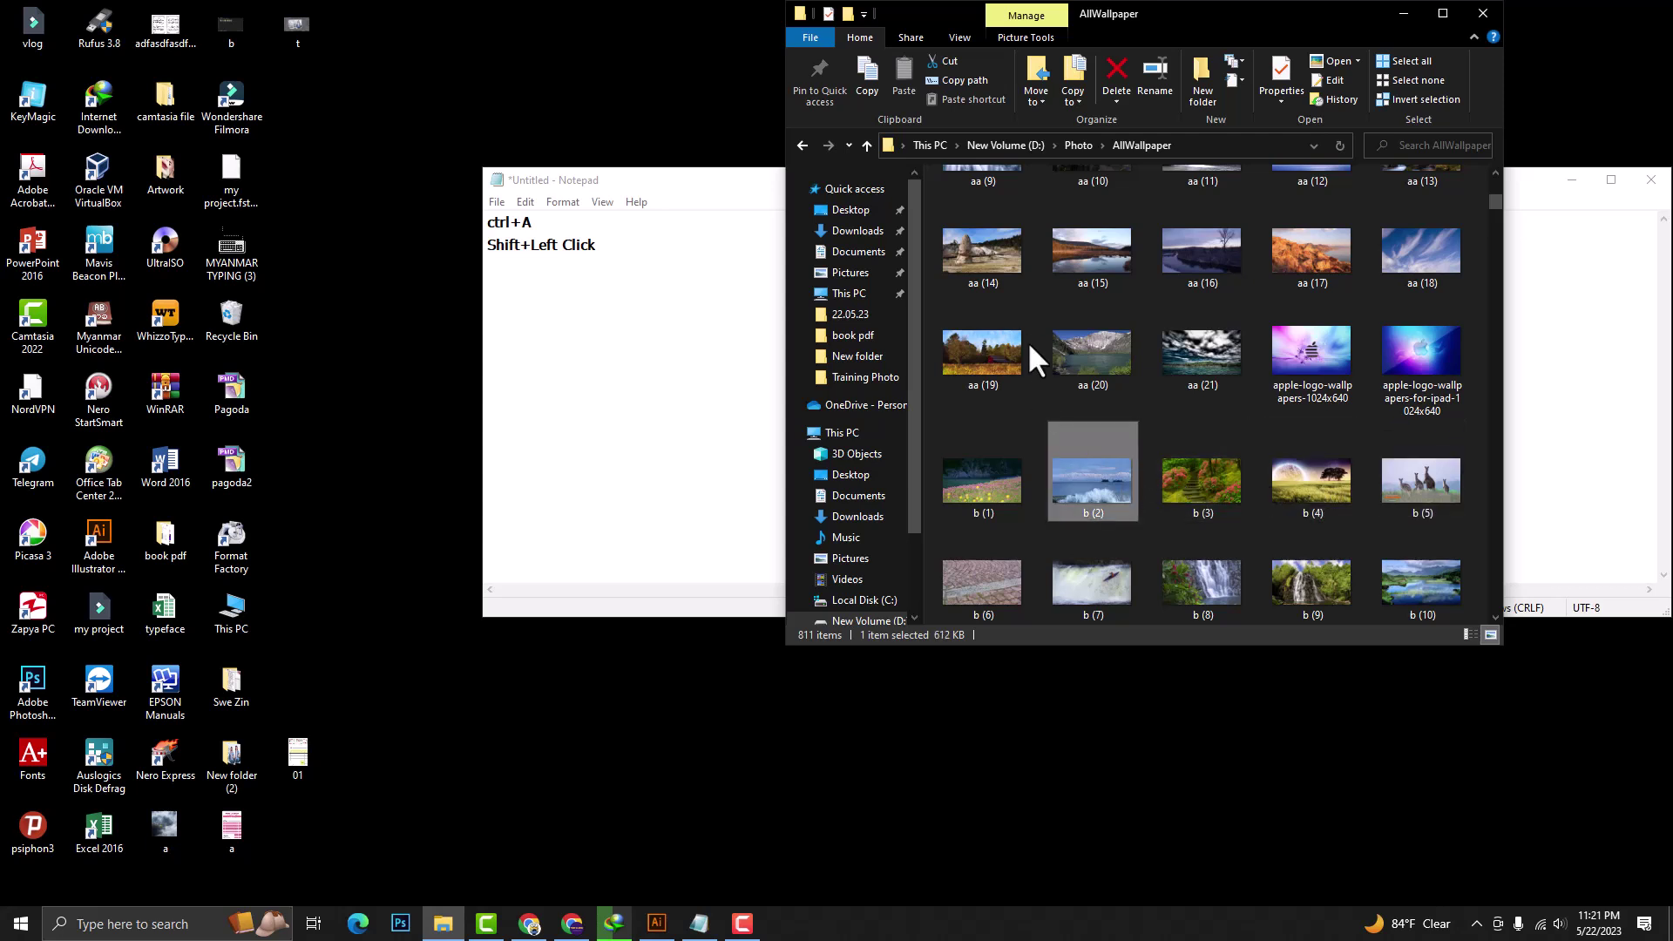
left_click(1409, 478)
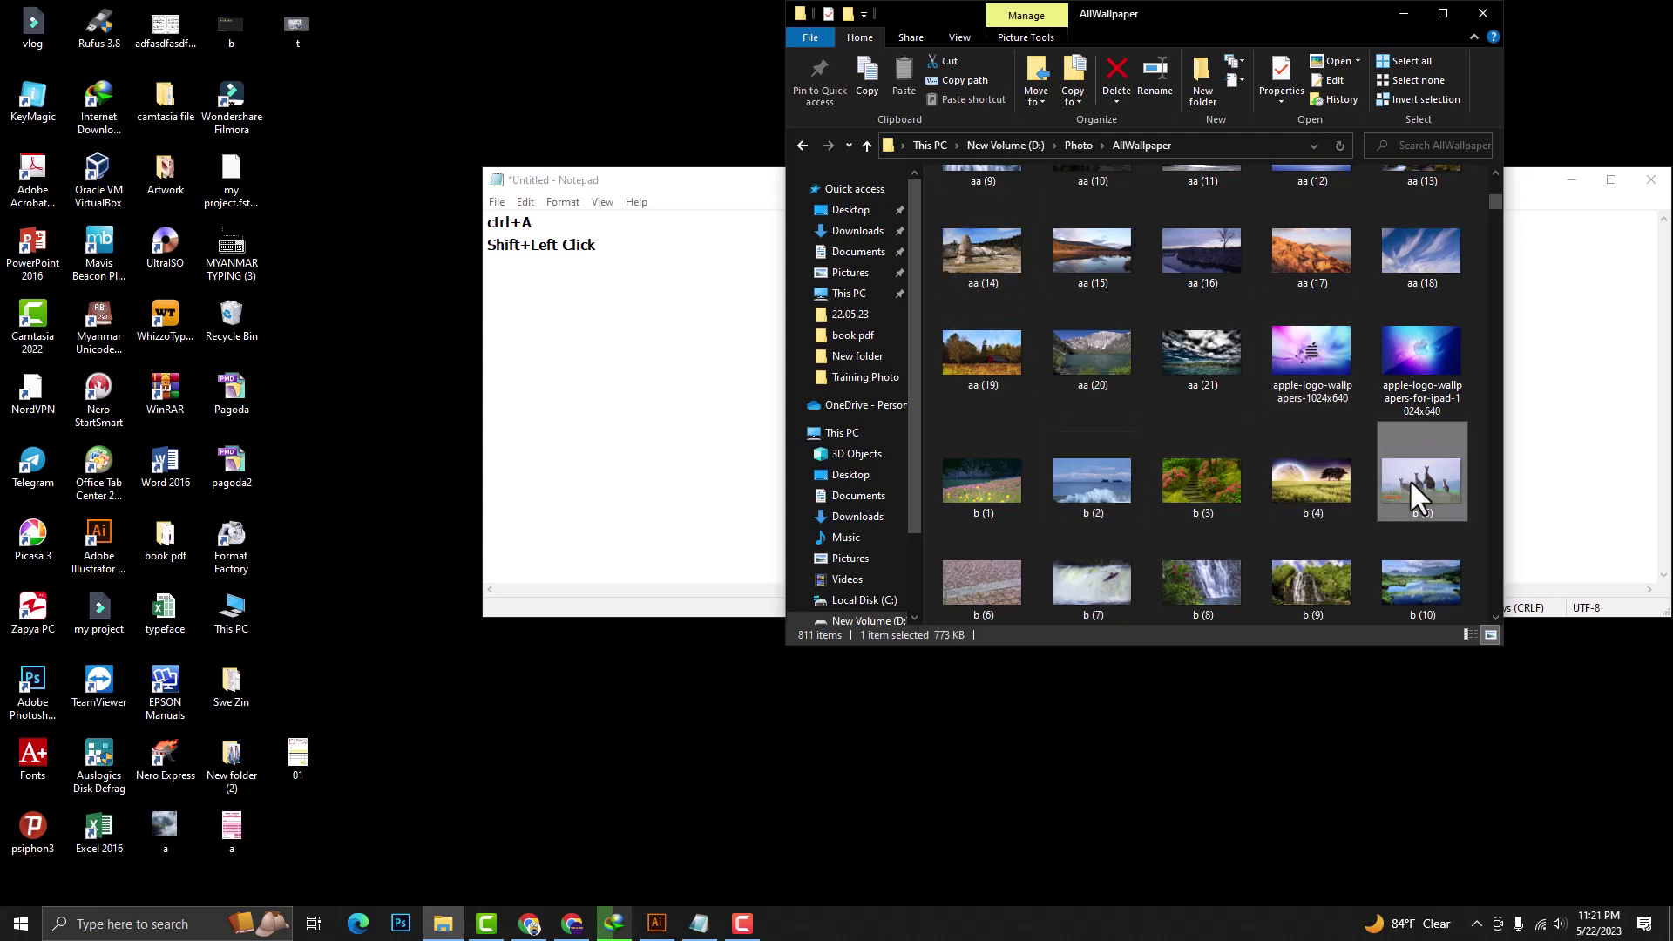
left_click(990, 250)
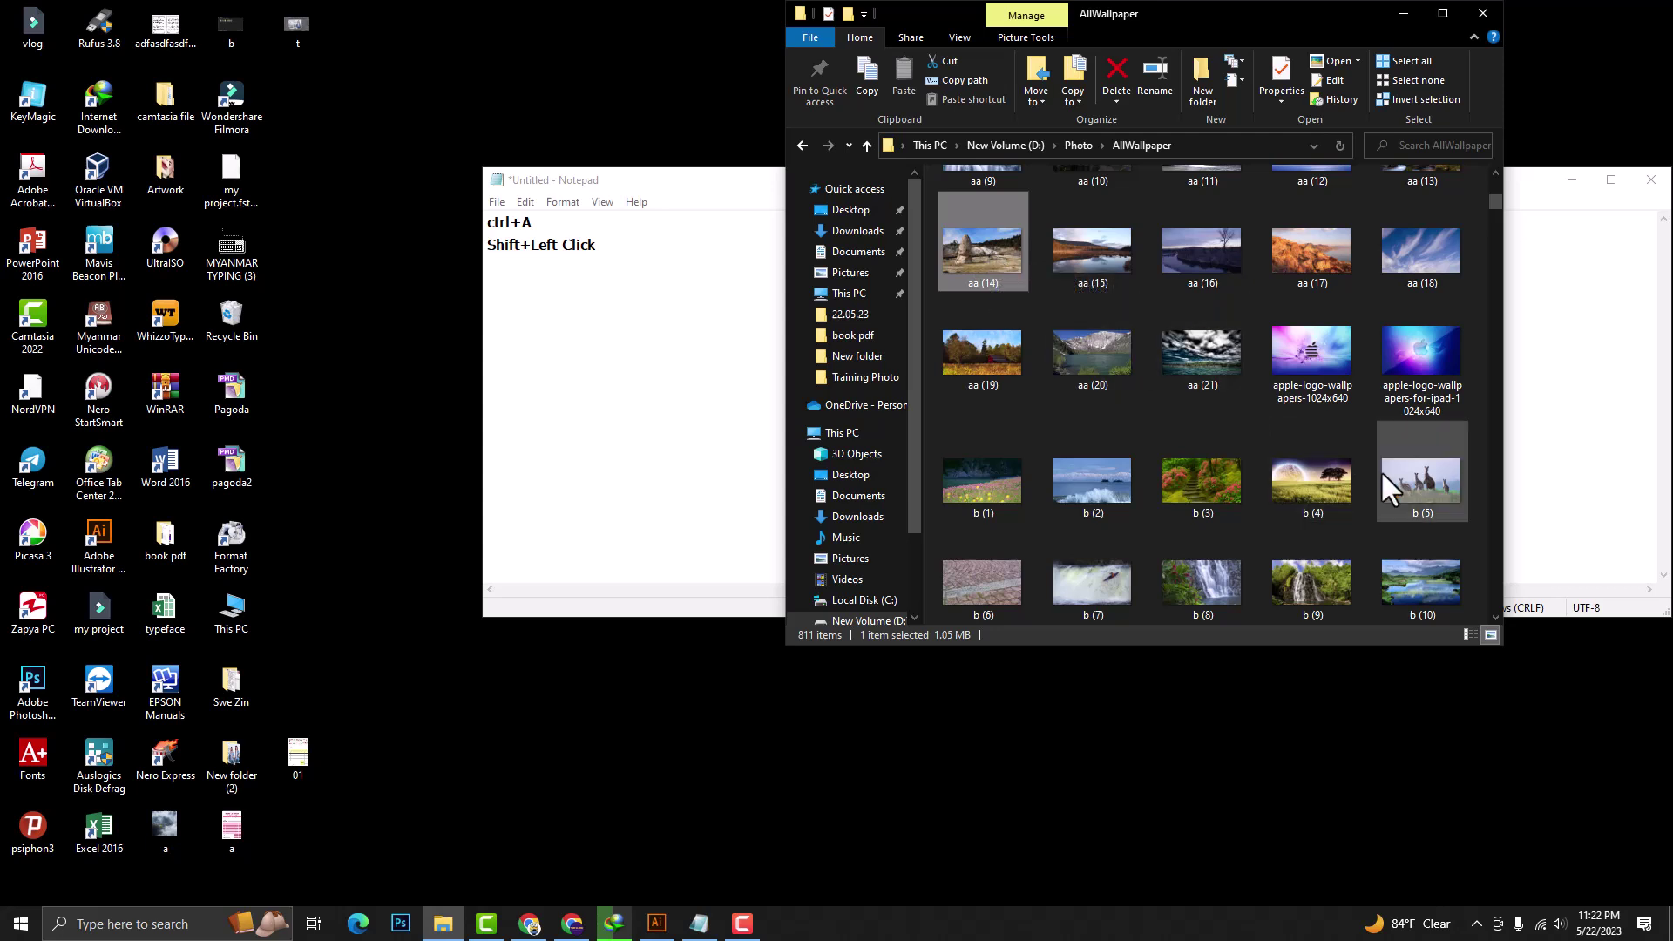
Shift-select aa (14) through b (5), then pick b (3) and b (4) individually
left_click(1411, 479, "shift")
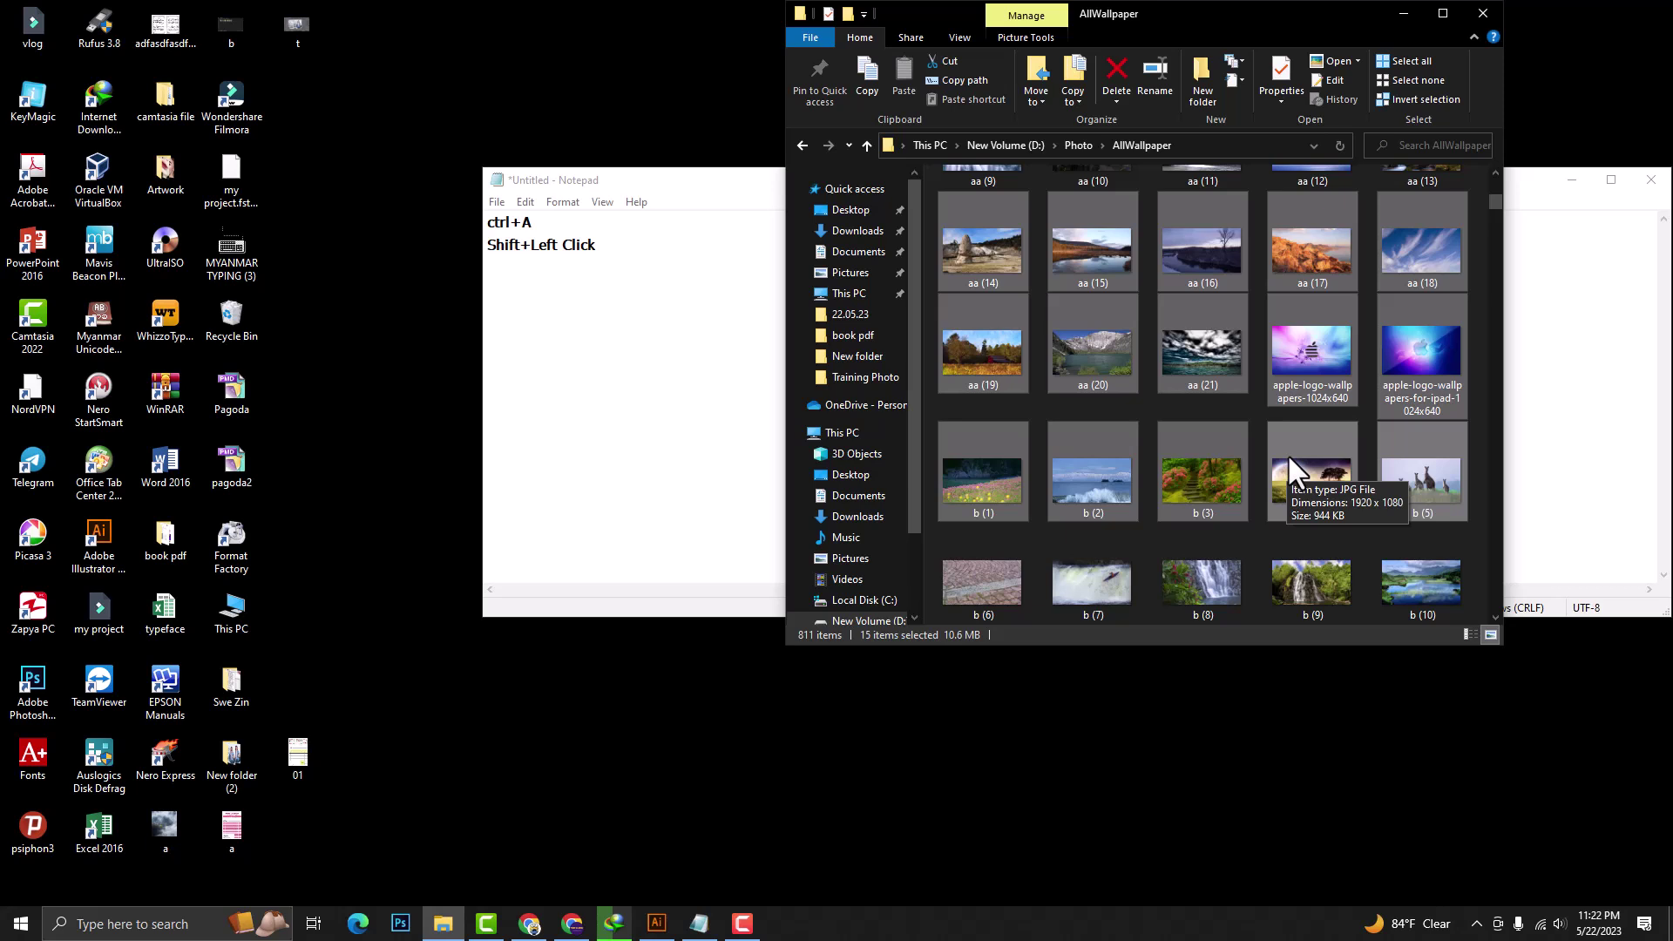
left_click(1231, 435)
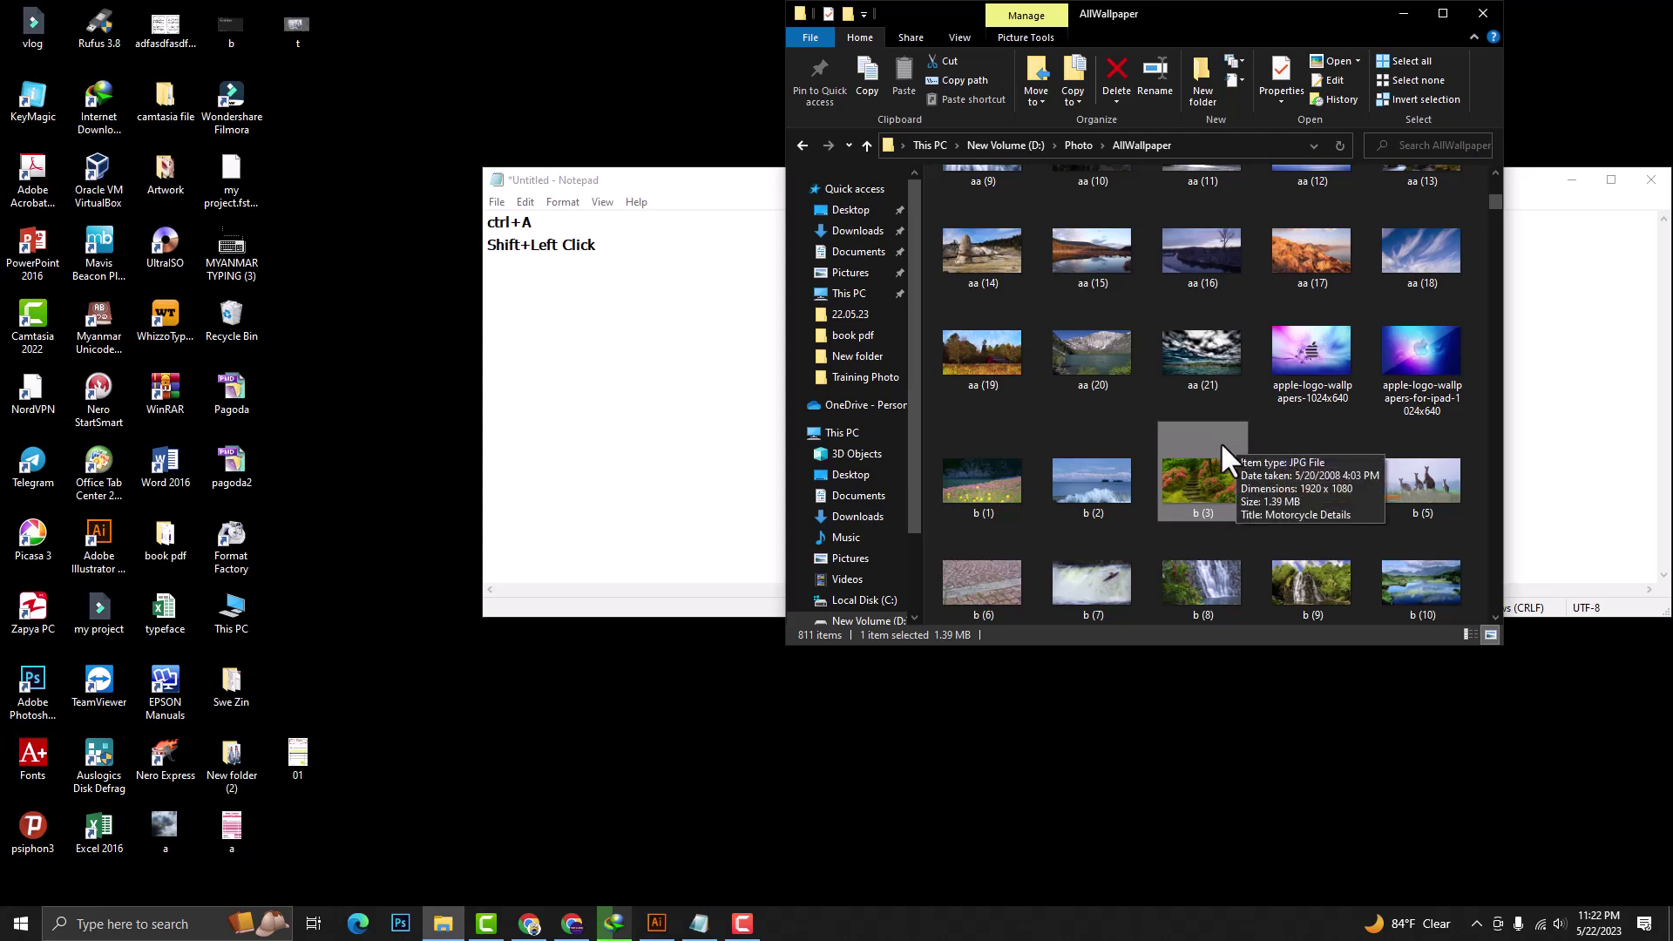
left_click(1319, 496)
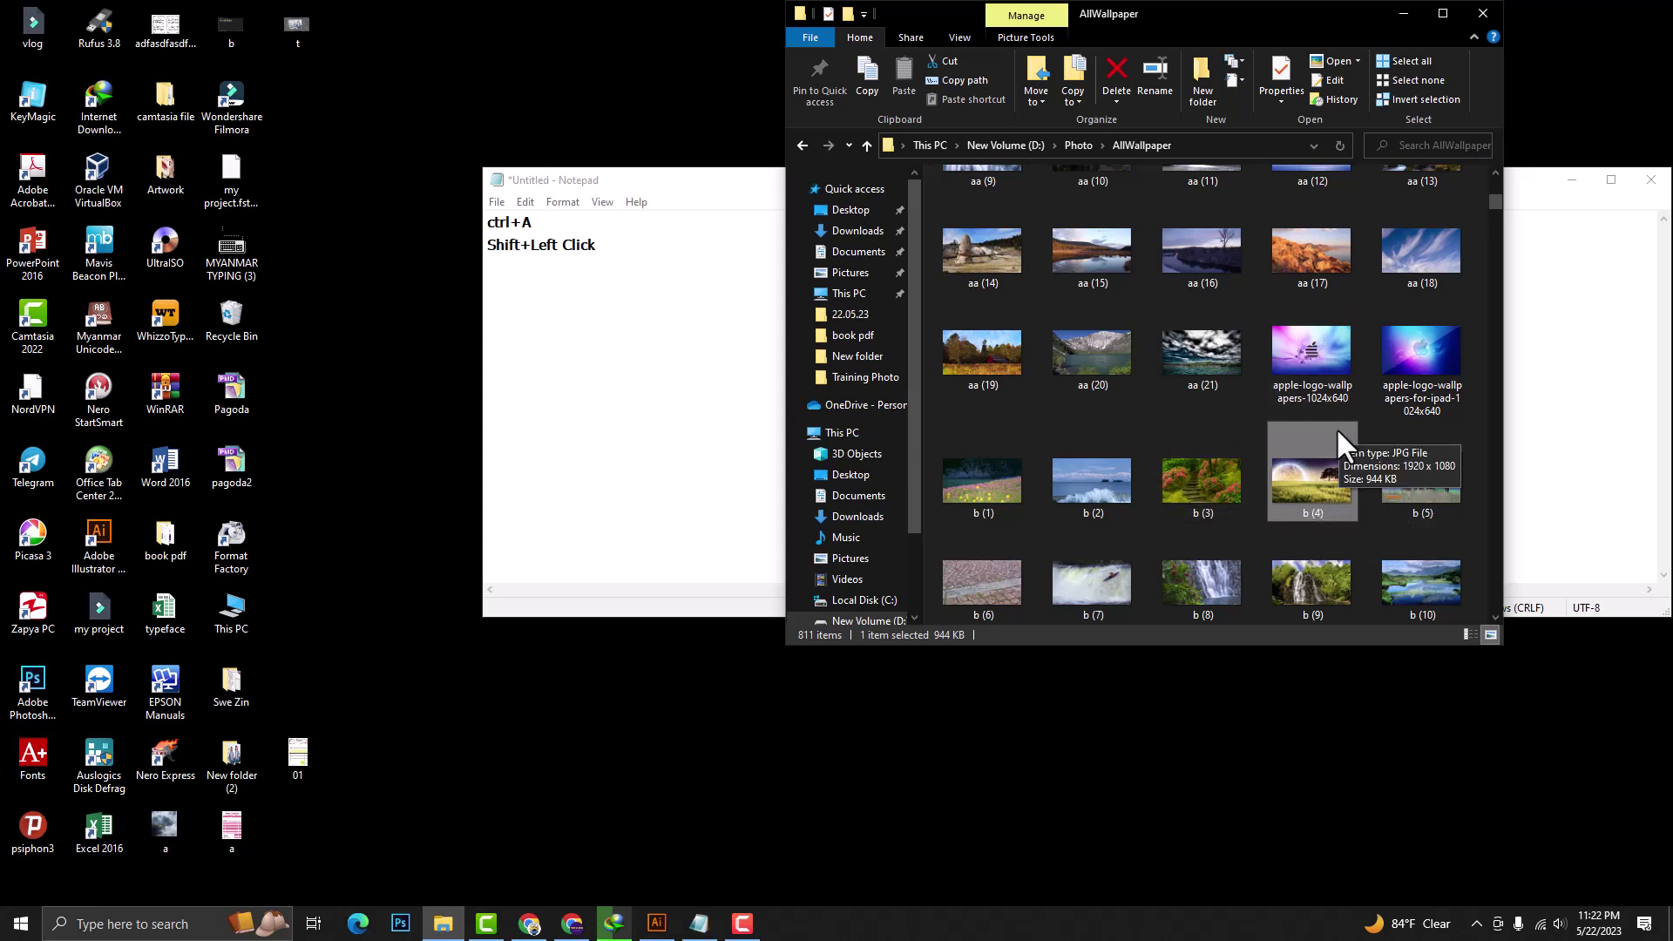
Shift-select aa (19) through b (5), then leave only b (4) selected
left_click(982, 349)
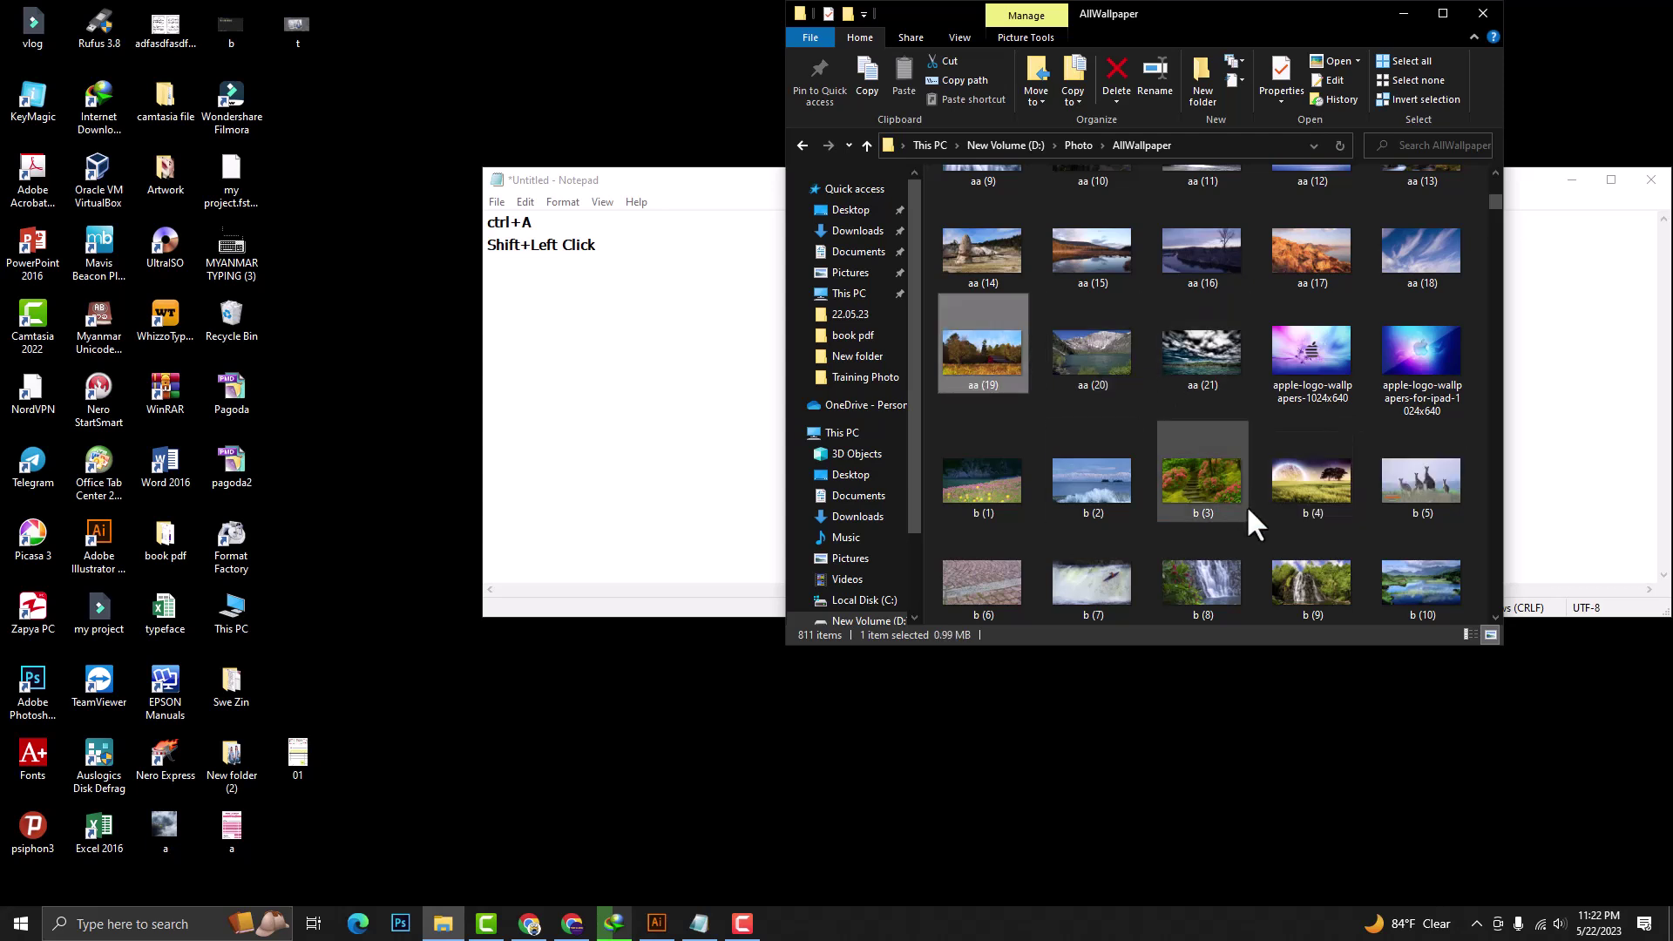
left_click(1406, 511, "shift")
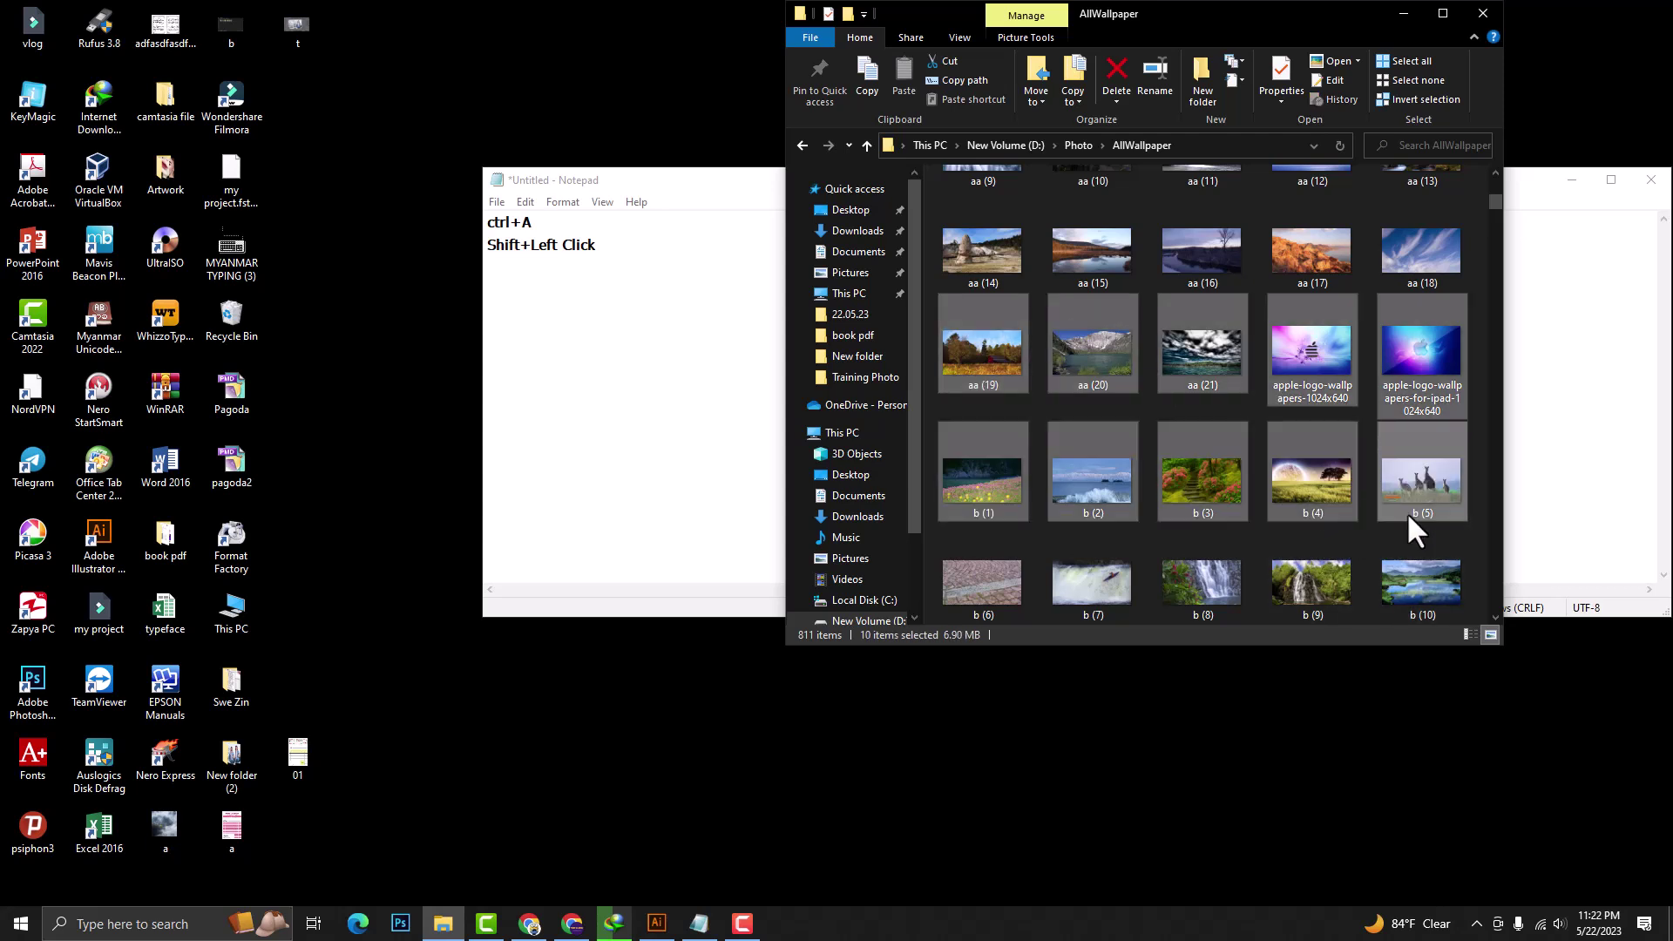
left_click(1317, 499)
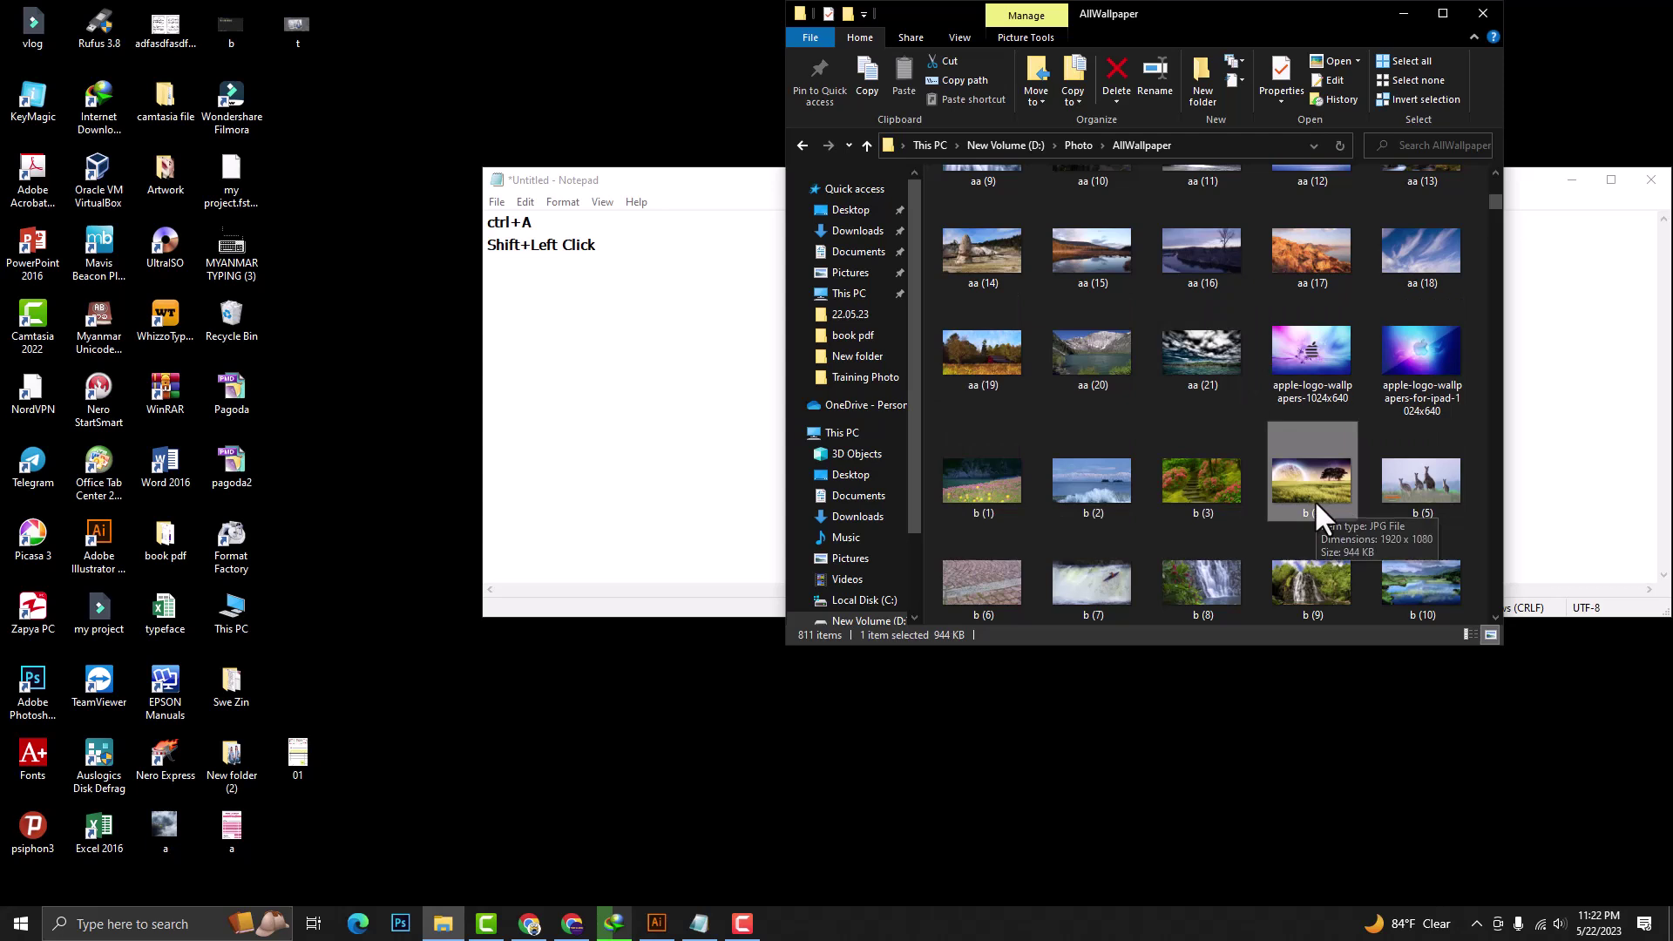
Add a third line 'Ctrl+Left Click' to the note, fixing the stray letter
left_click(649, 265)
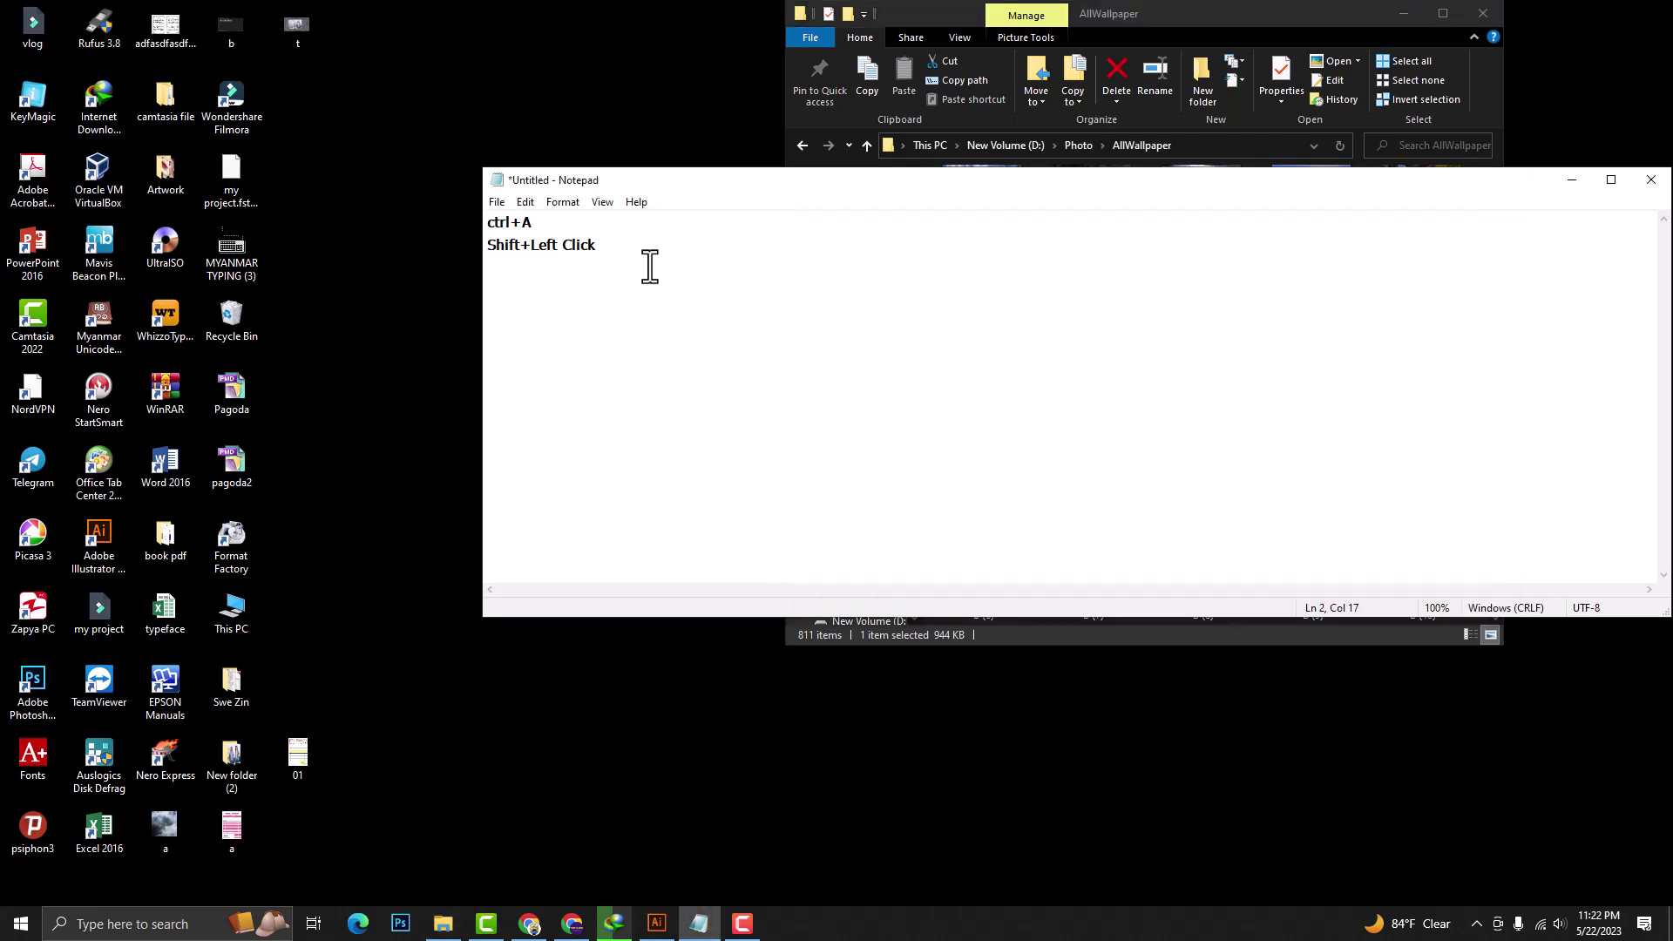
type("Ctrl+Left Click")
Start from b (5) and Ctrl-add aa (21), b (10) and b (2) to the selection
left_click(1116, 14)
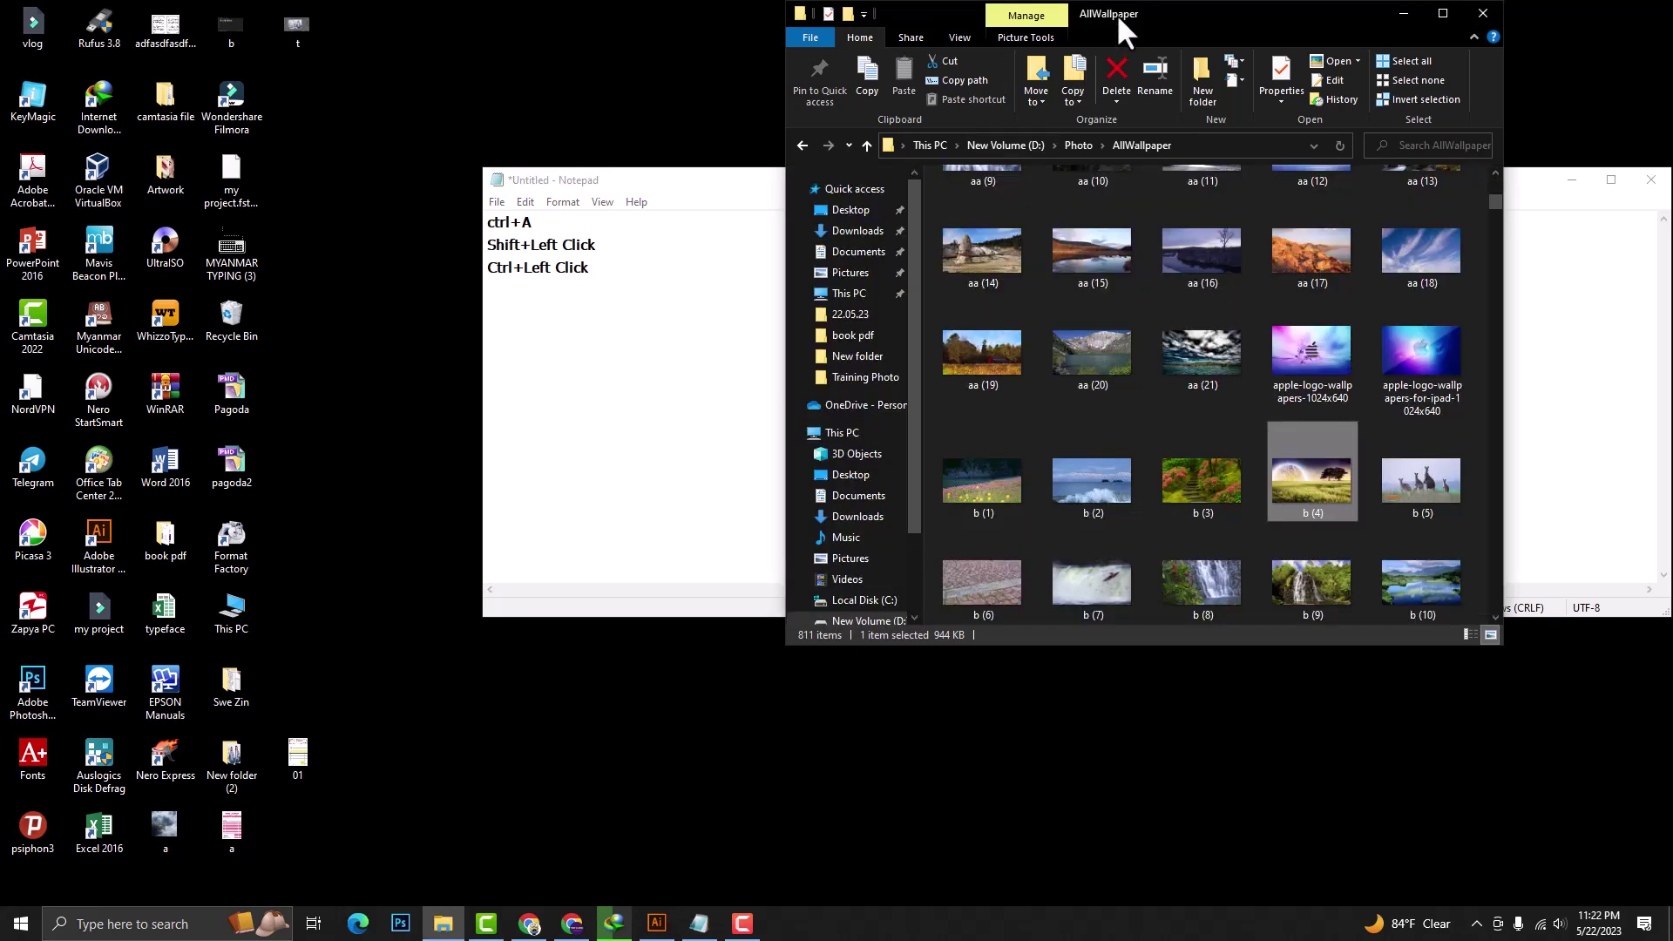
left_click(1014, 261)
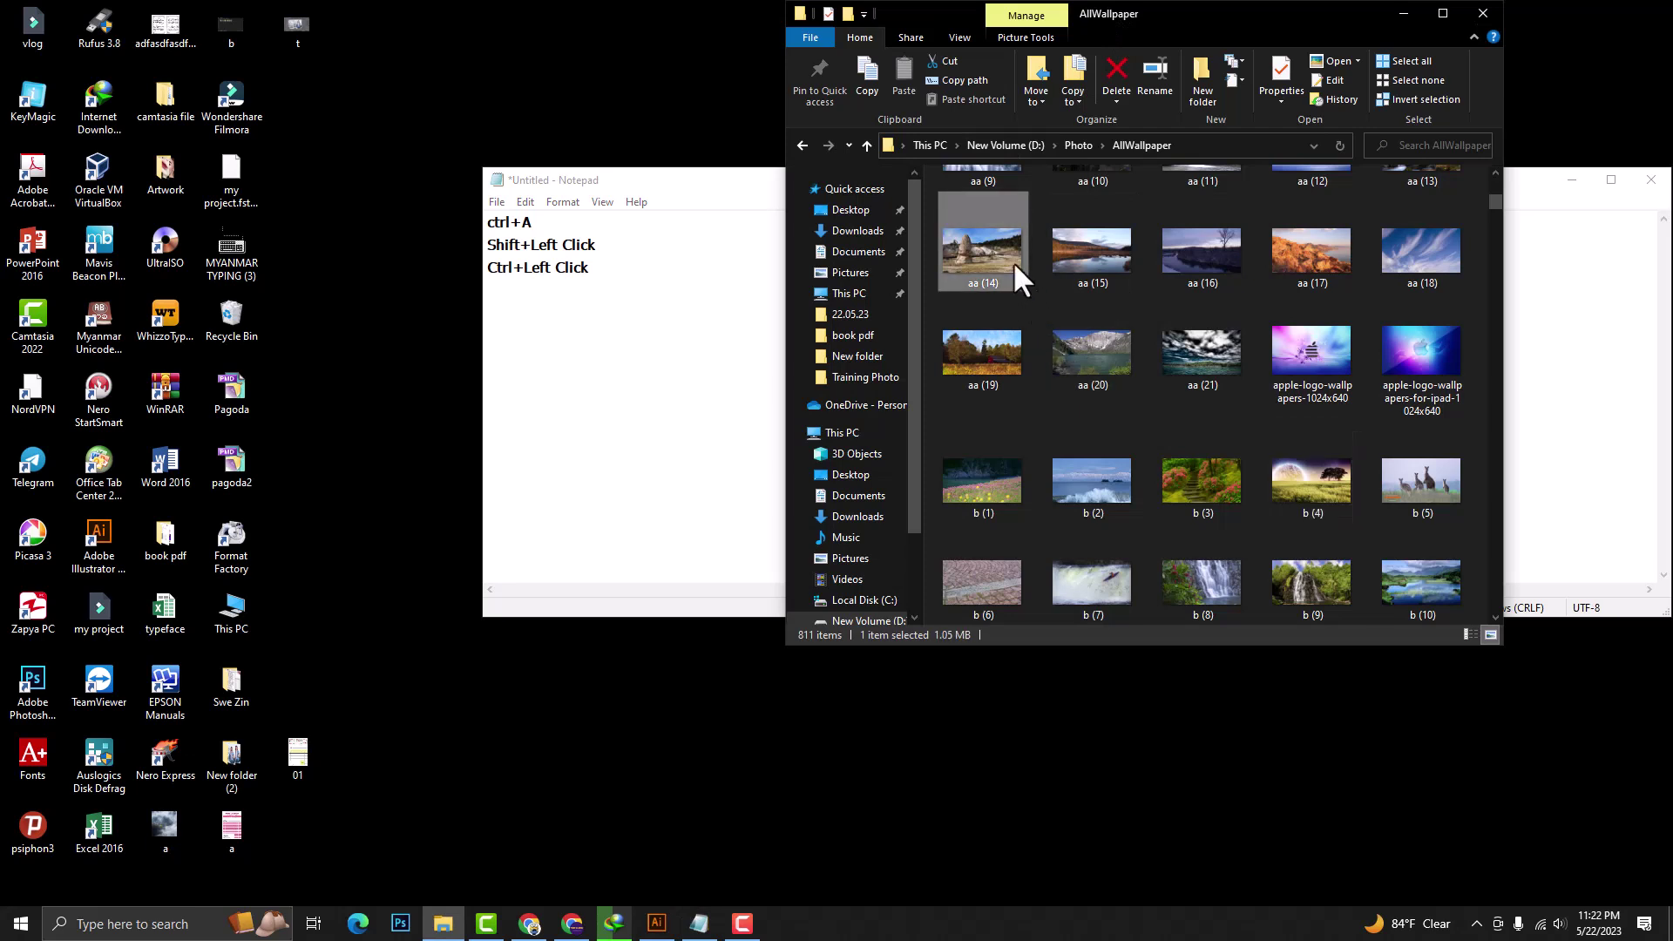
left_click(1296, 257)
left_click(1197, 480)
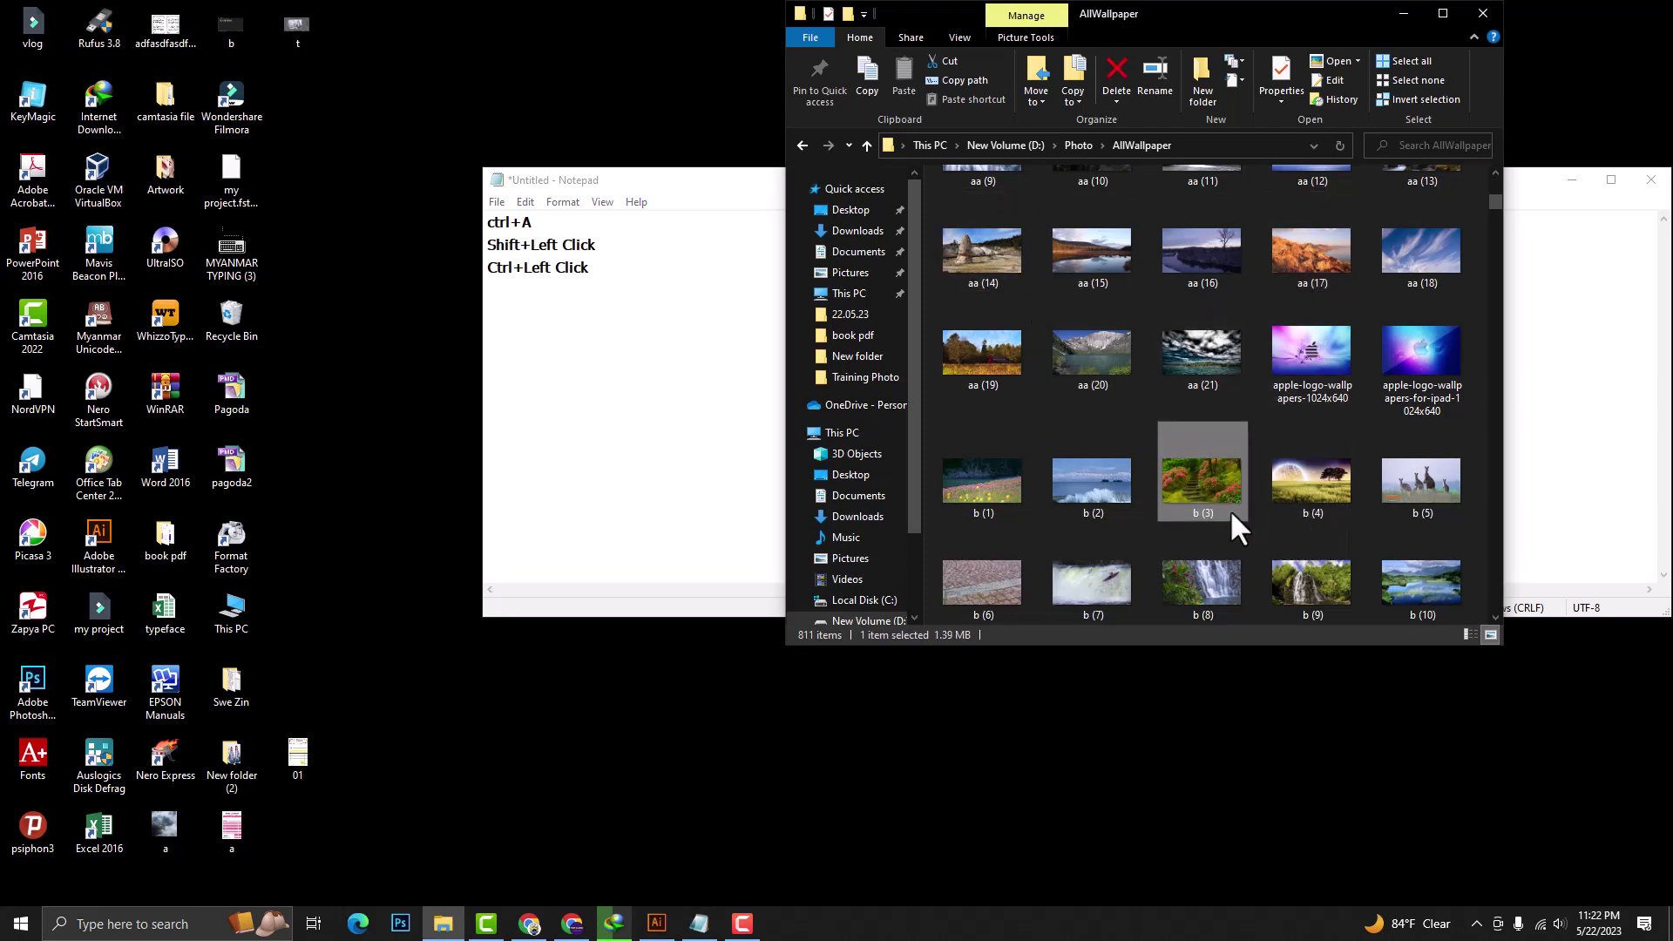
left_click(1416, 490)
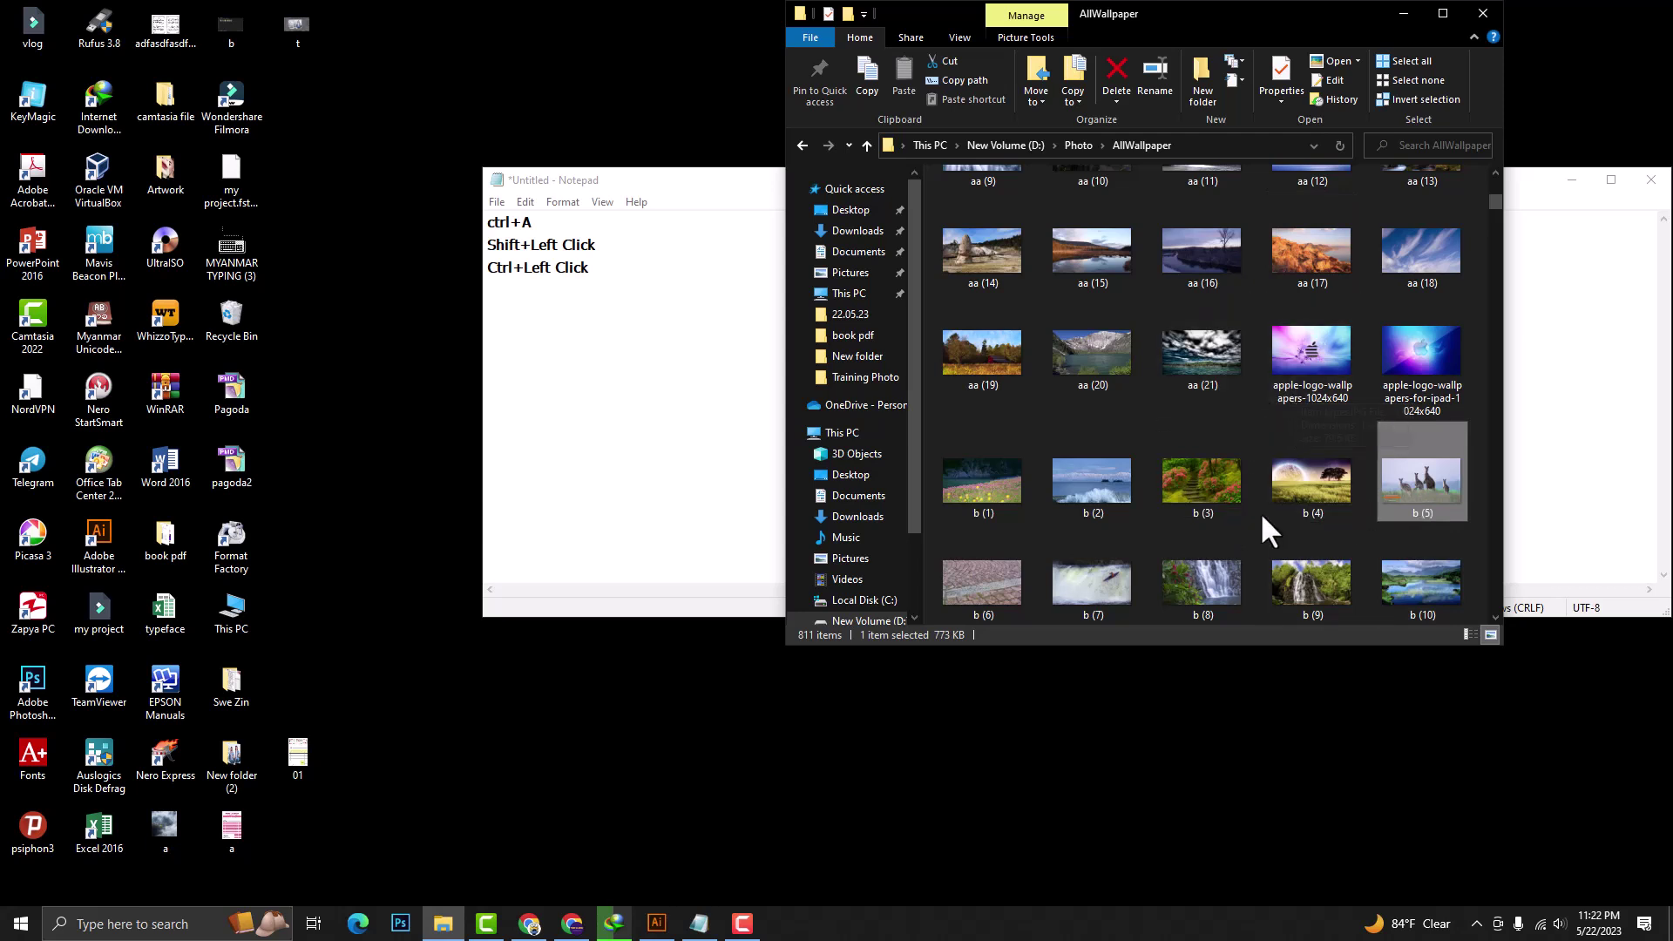
left_click(1201, 344, "ctrl")
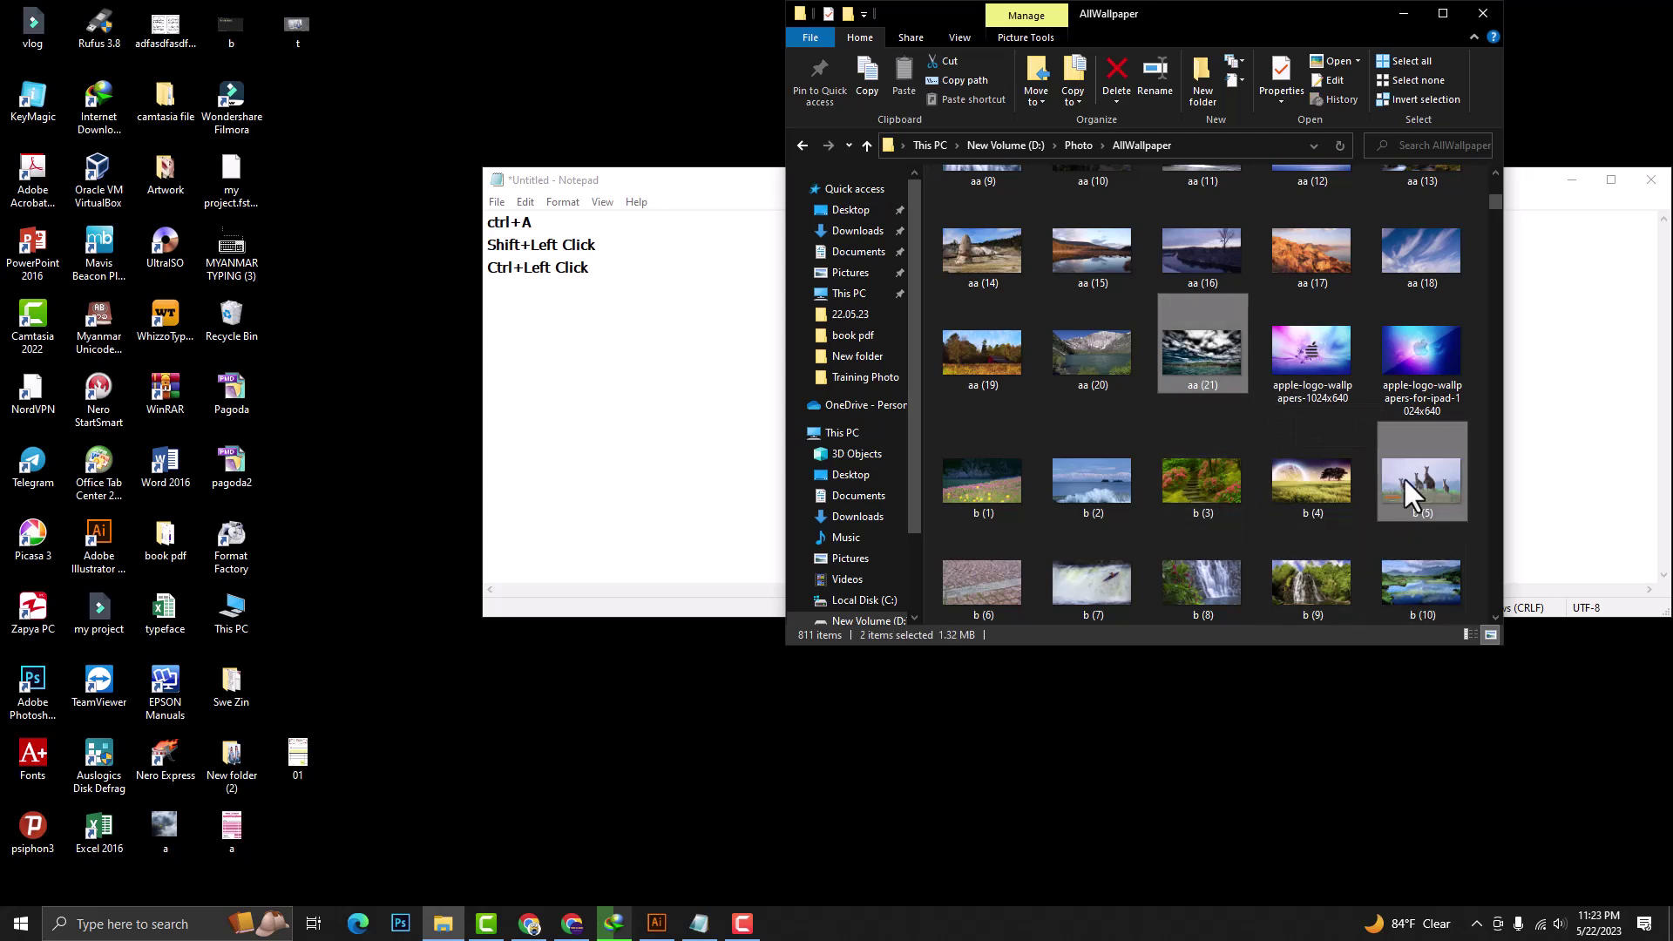
left_click(1394, 583, "ctrl")
left_click(1077, 489, "ctrl")
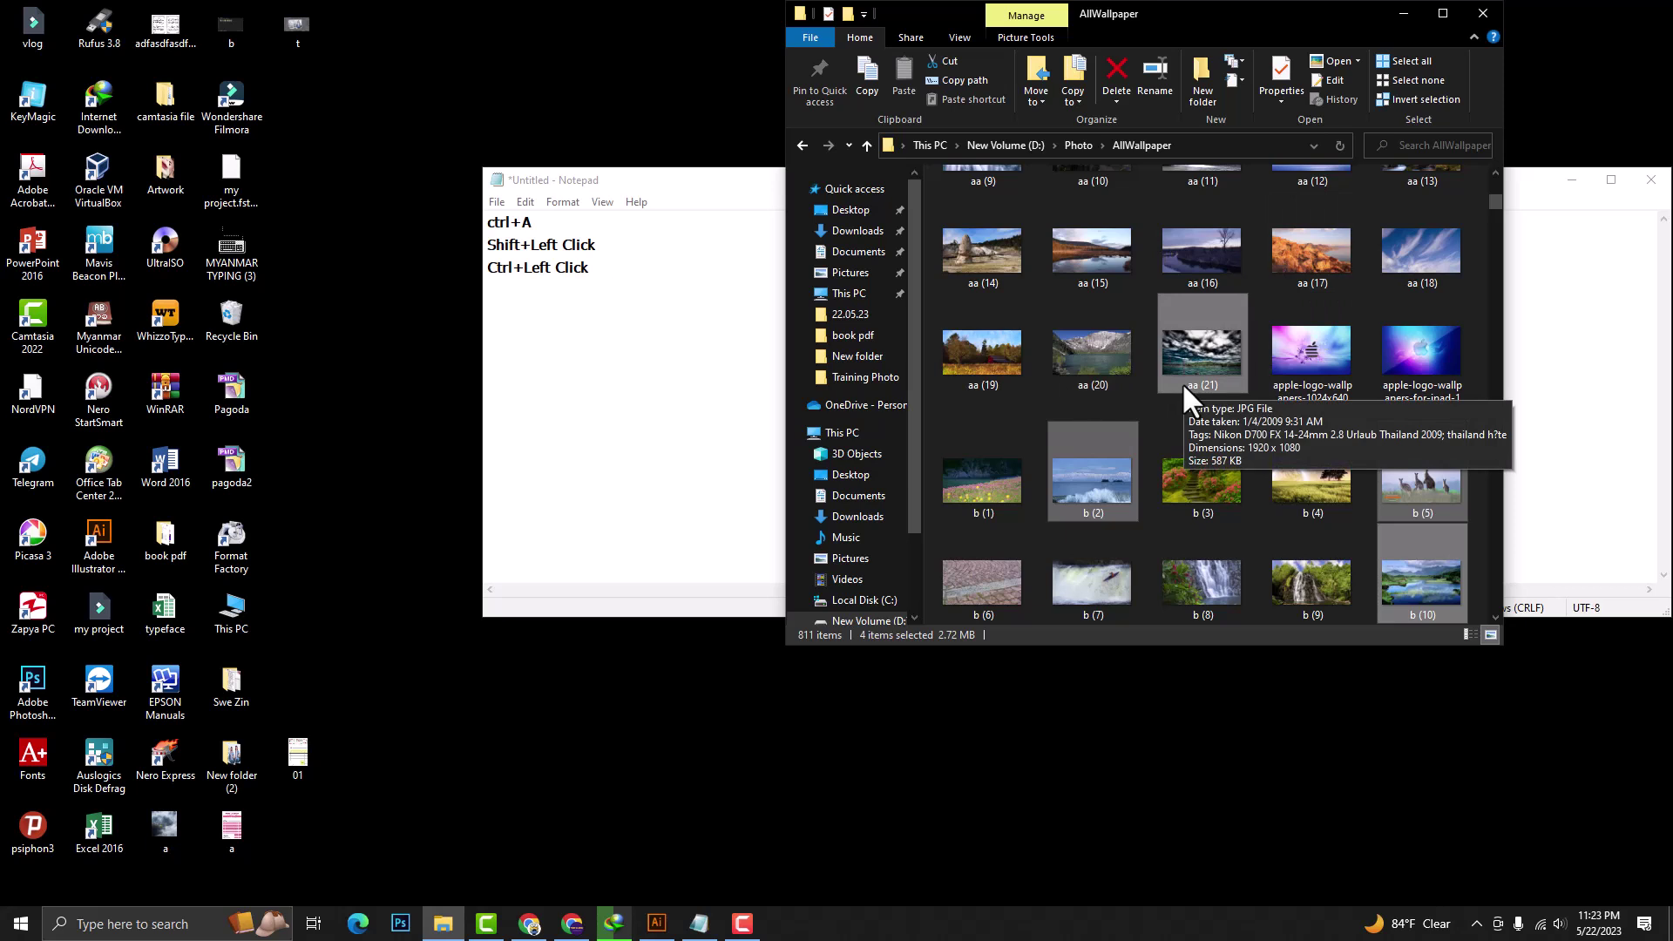
Select apple-logo-wallpapers-1024x640, aa (21) and aa (20), and Ctrl-drag to copy them in place
left_click(1295, 397)
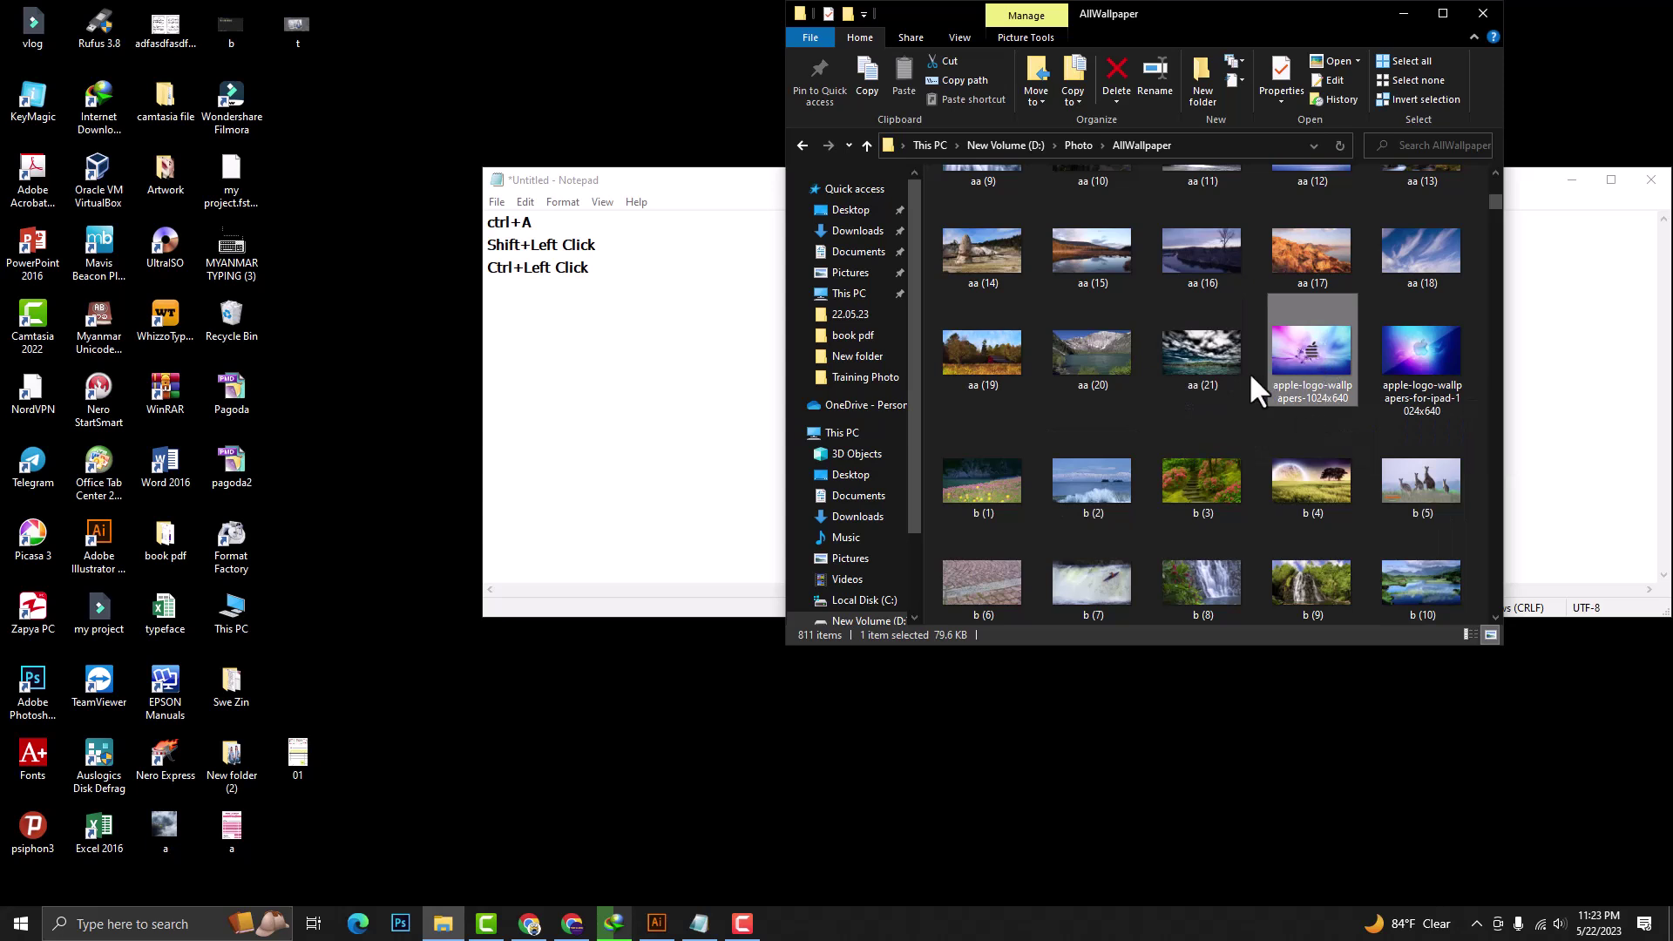
left_click(1218, 364, "ctrl")
left_click(1107, 367, "ctrl")
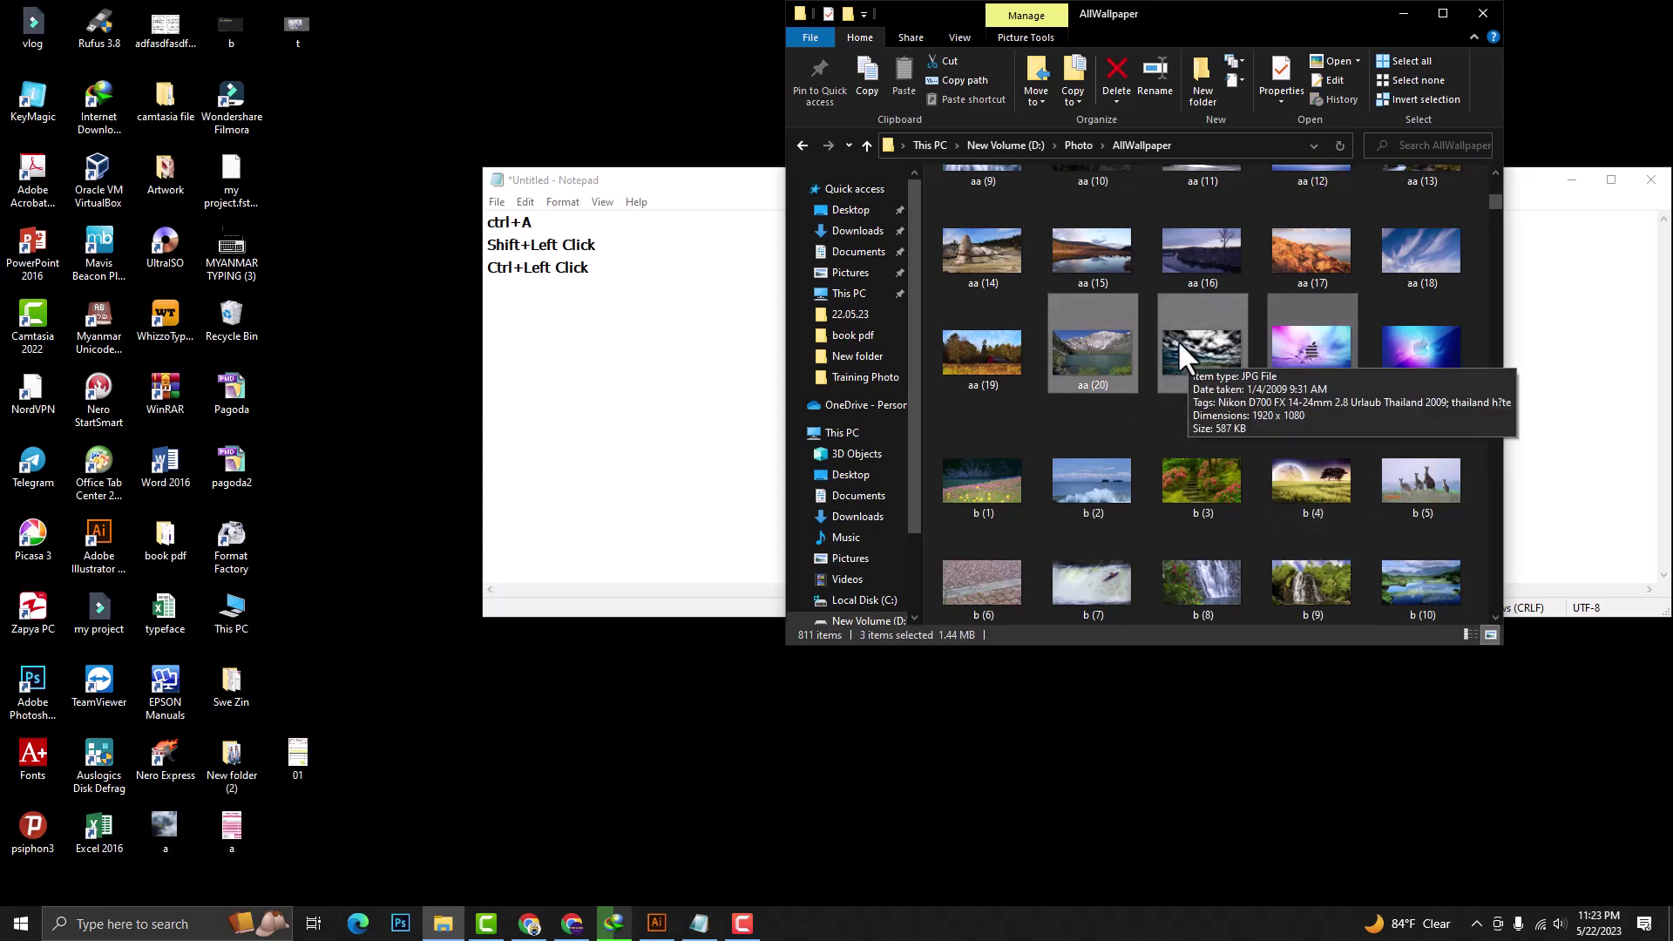
left_click_drag(1179, 348, 1415, 475)
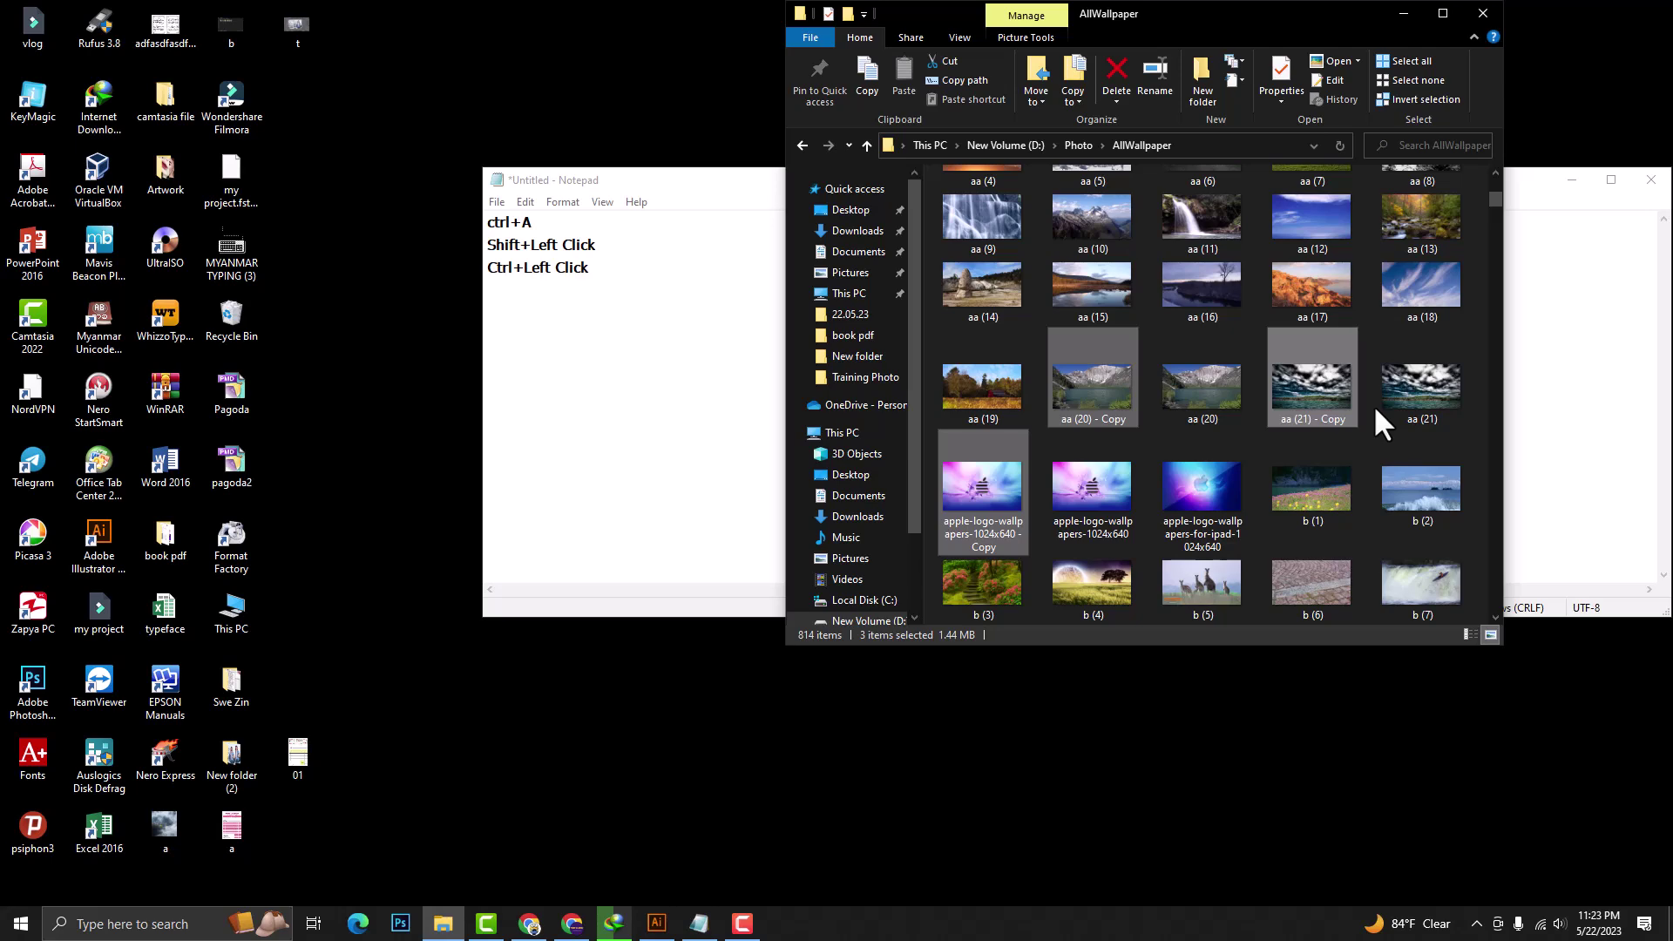
Delete the three copies, Shift-select aa (15) to aa (18), and Ctrl-add another wallpaper
key("Delete")
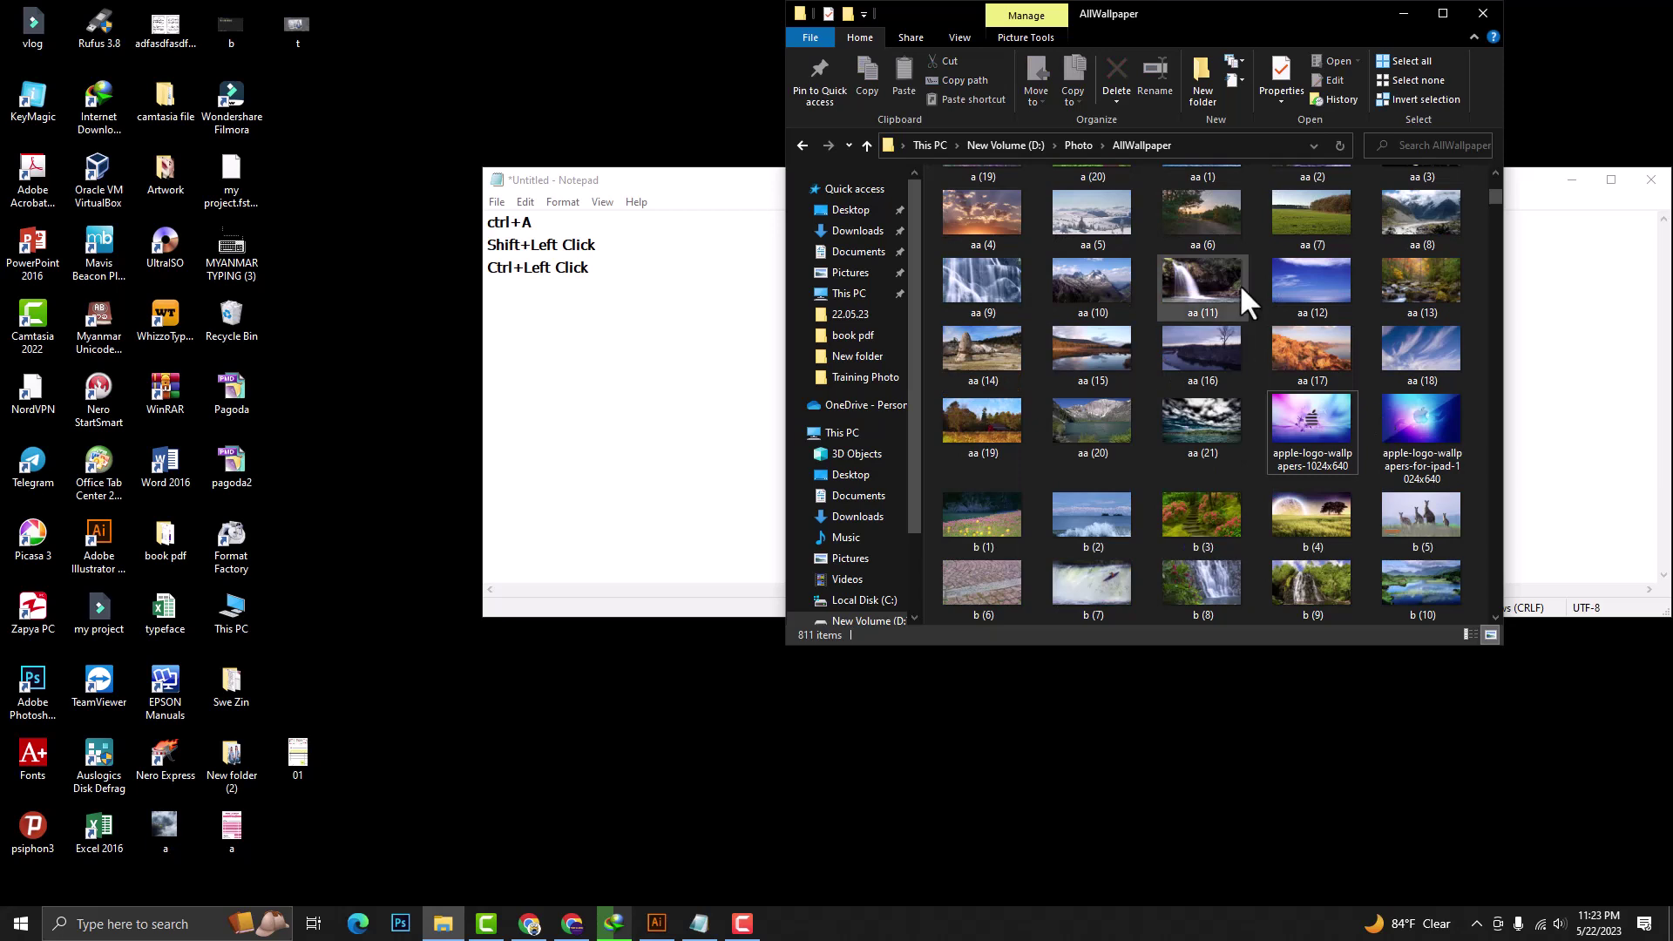
left_click(1092, 353)
left_click(1307, 352, "shift")
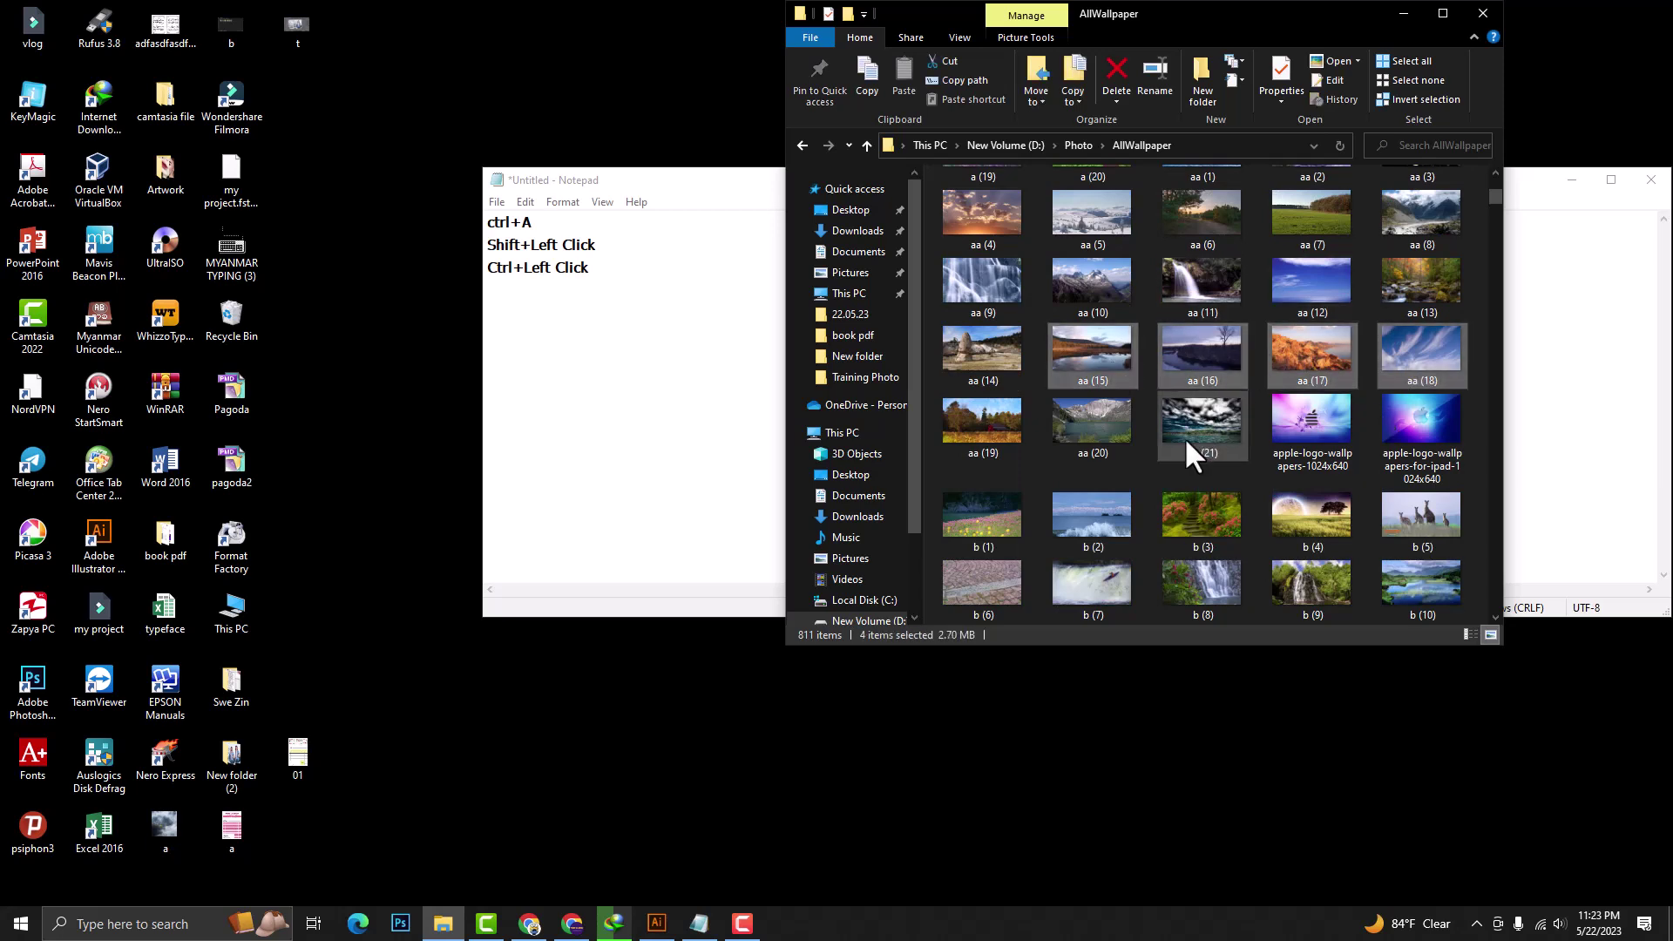
left_click(1388, 427, "ctrl")
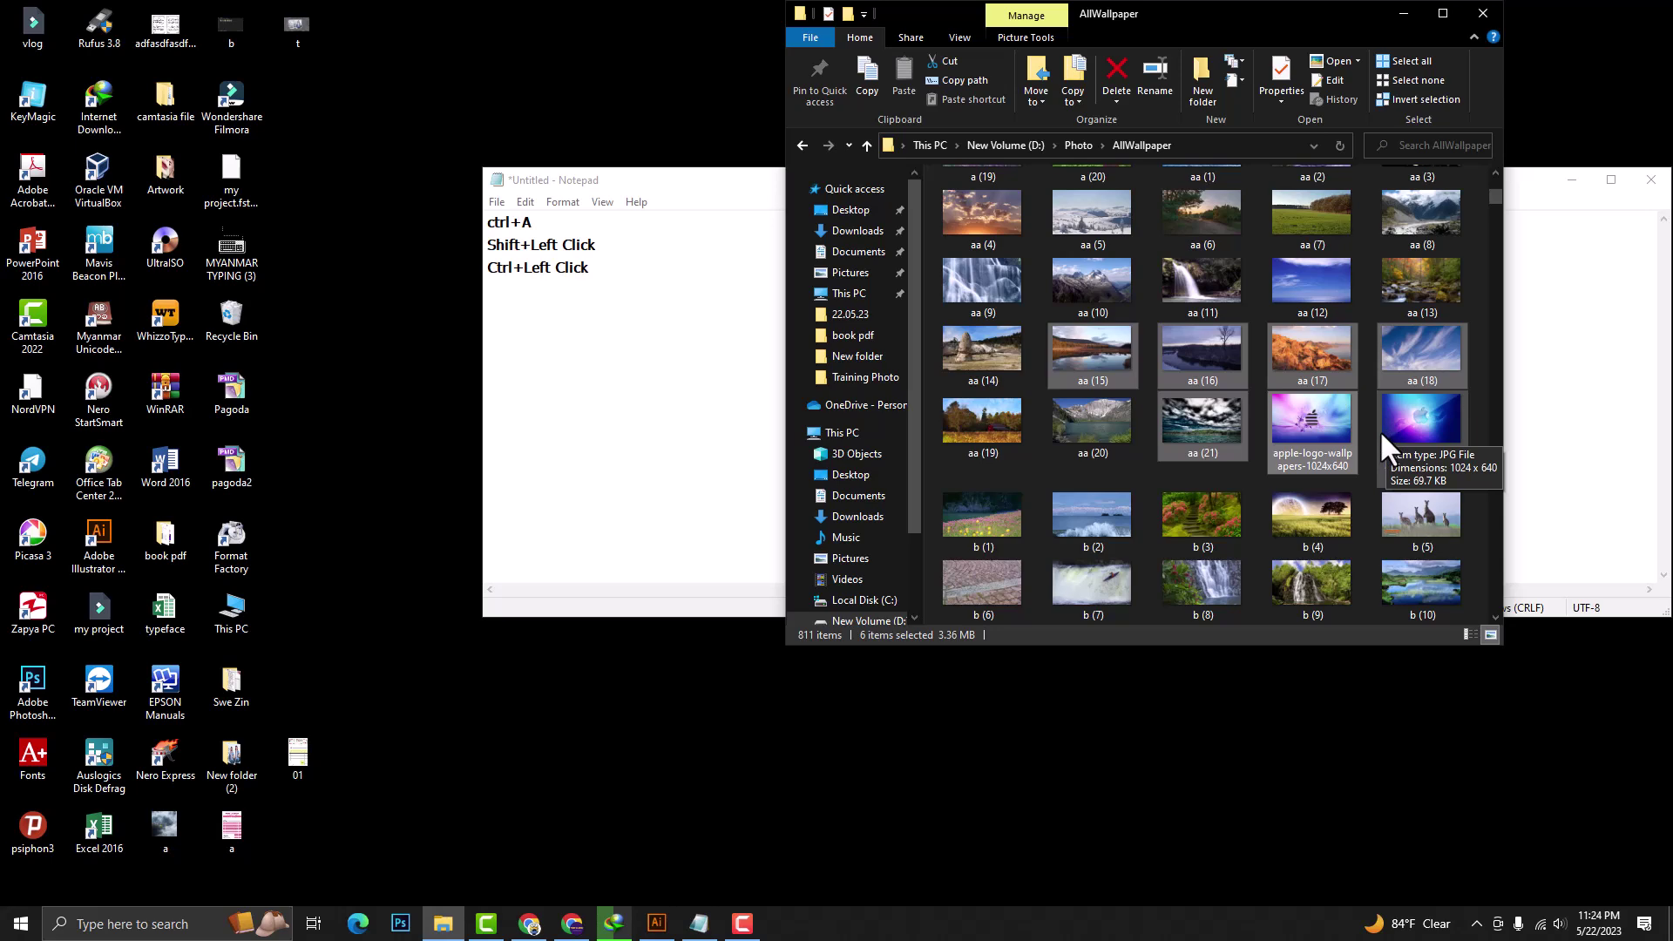
Enlarge the thumbnails with Ctrl+wheel to four per row, keeping the six files selected
scroll(1380, 430, "down", 2, "ctrl")
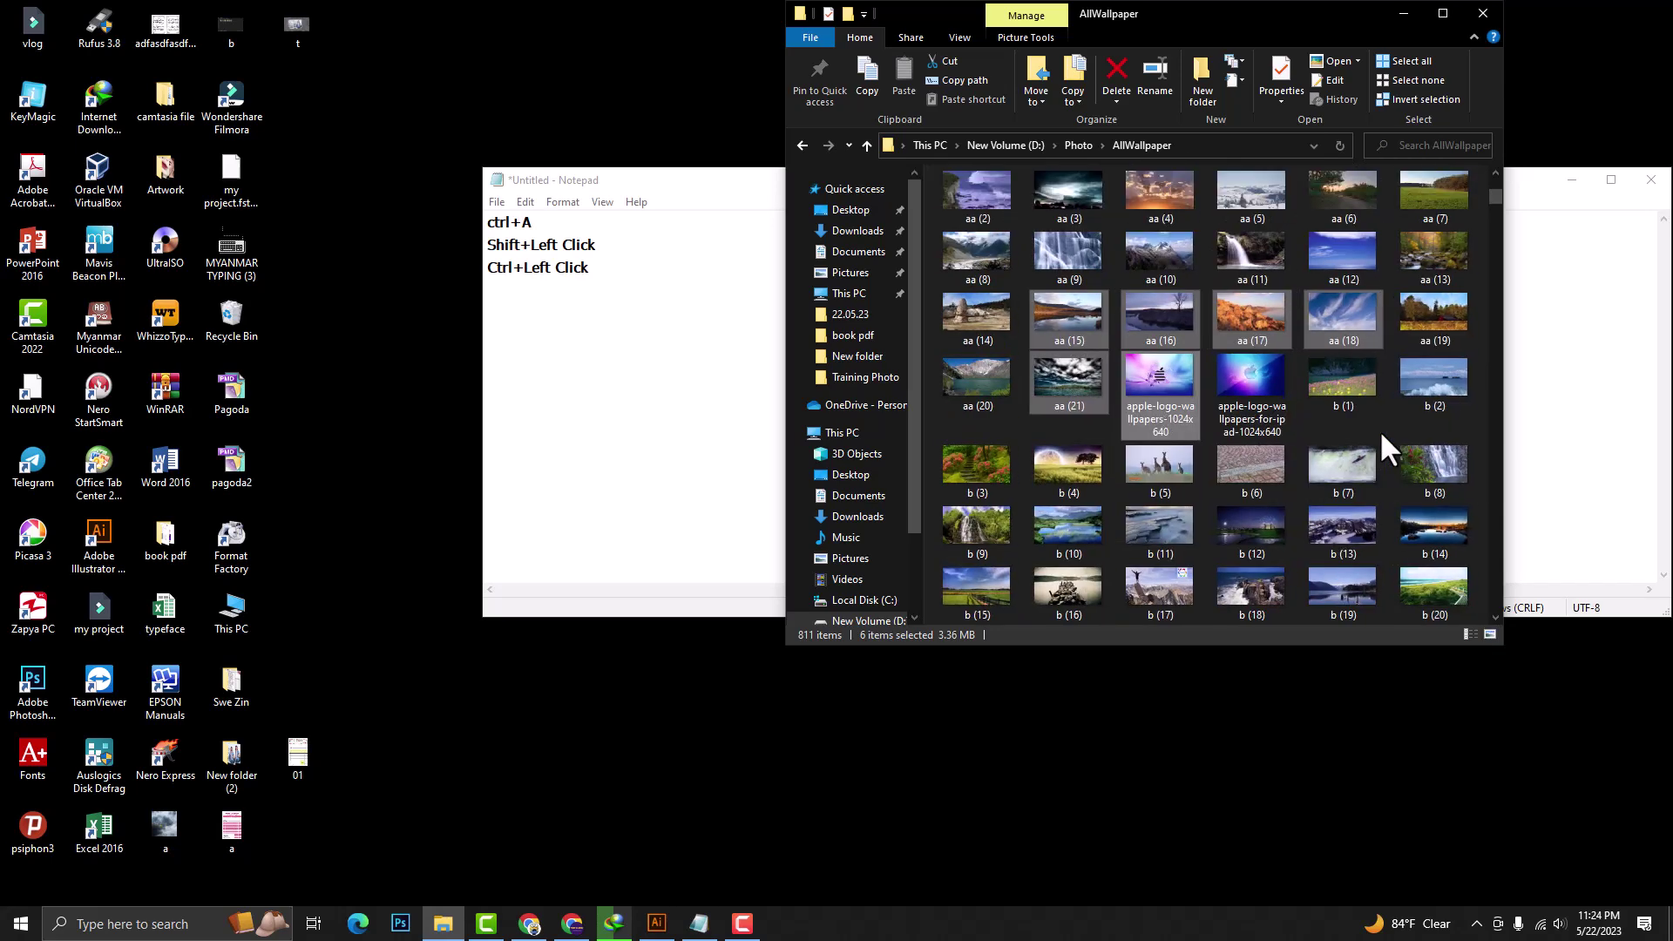
scroll(1379, 431, "up", 2, "ctrl")
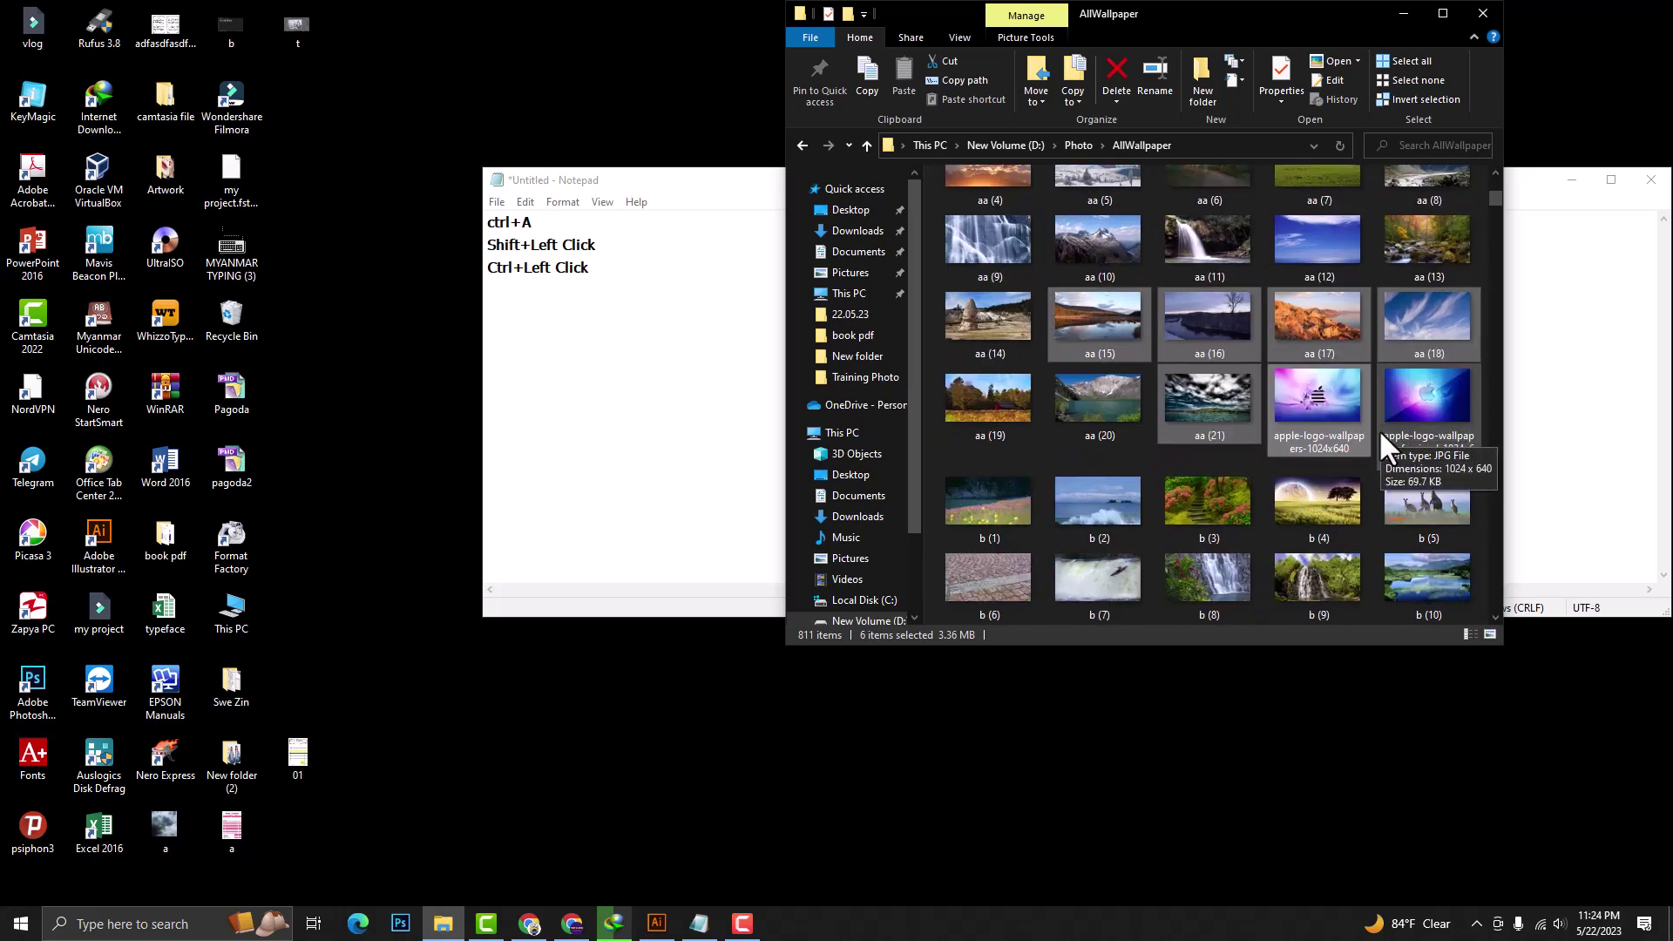
scroll(1379, 428, "down", 1, "ctrl")
scroll(1379, 430, "up", 1, "ctrl")
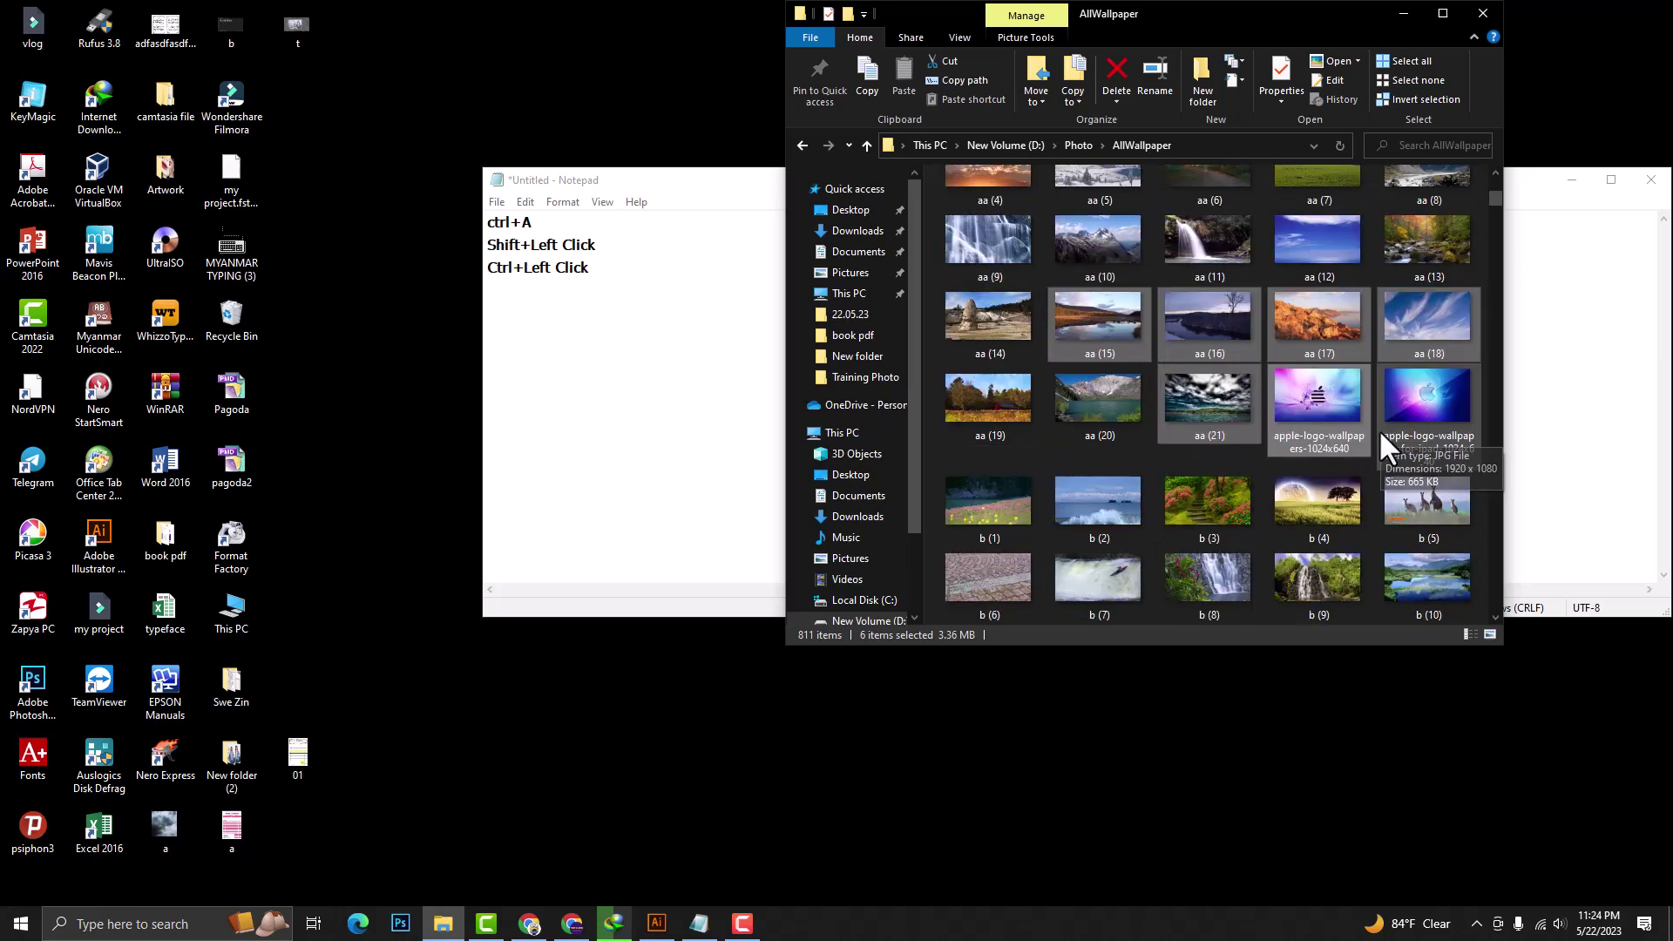
scroll(1379, 429, "up", 1, "ctrl")
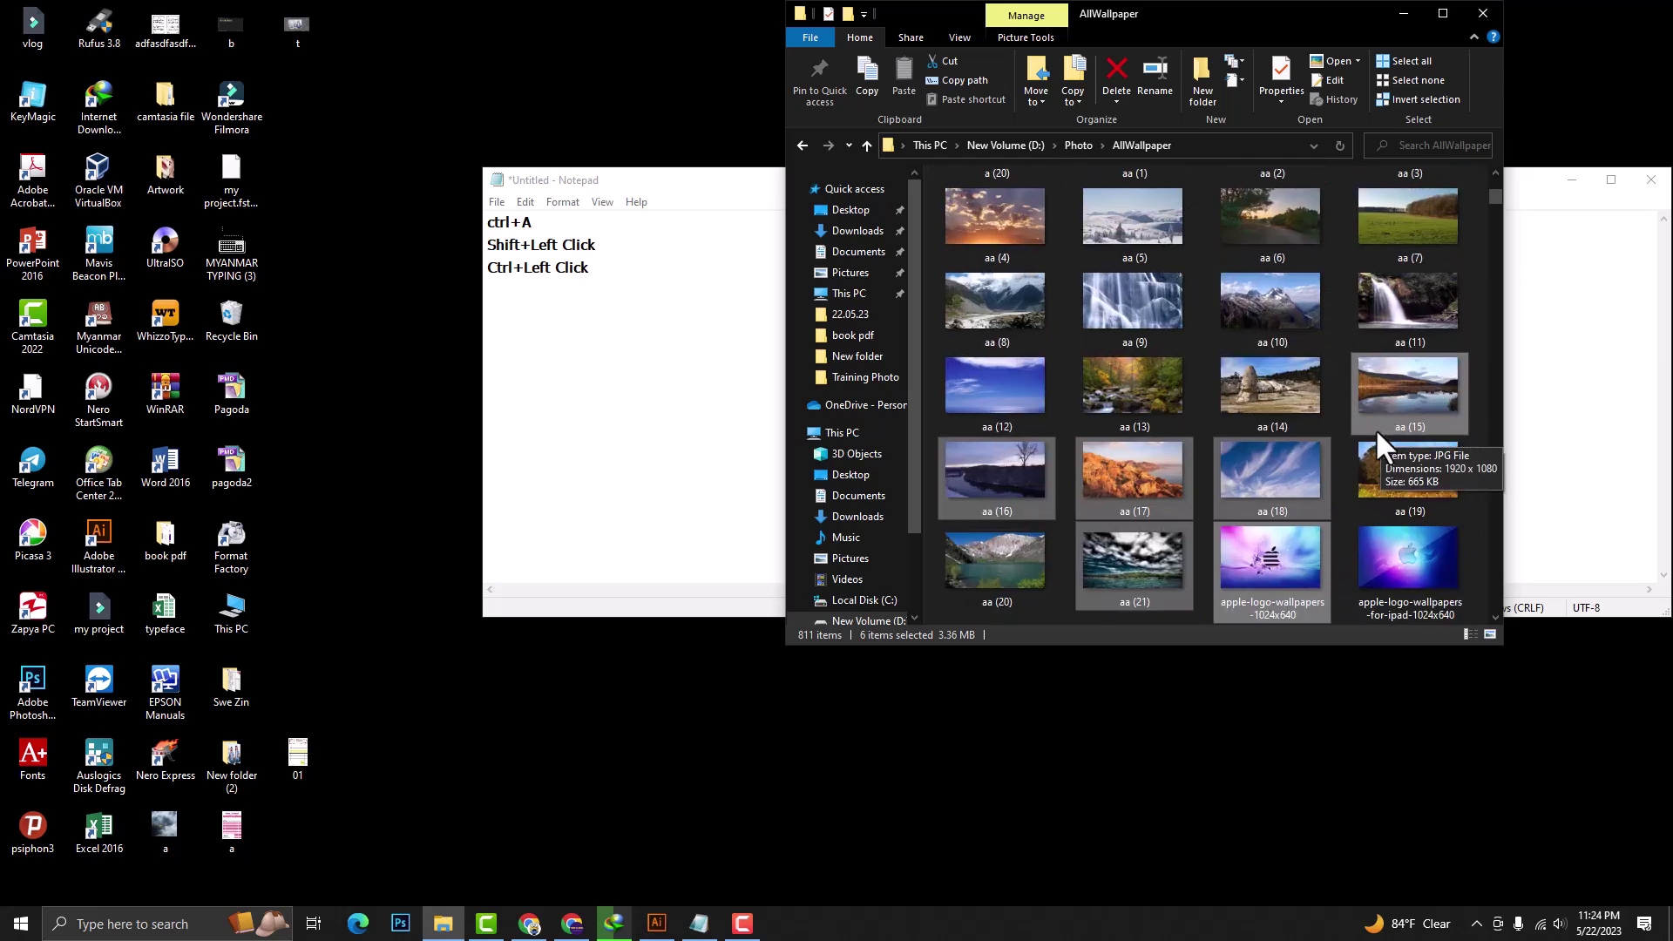
scroll(1349, 422, "down", 4, "ctrl")
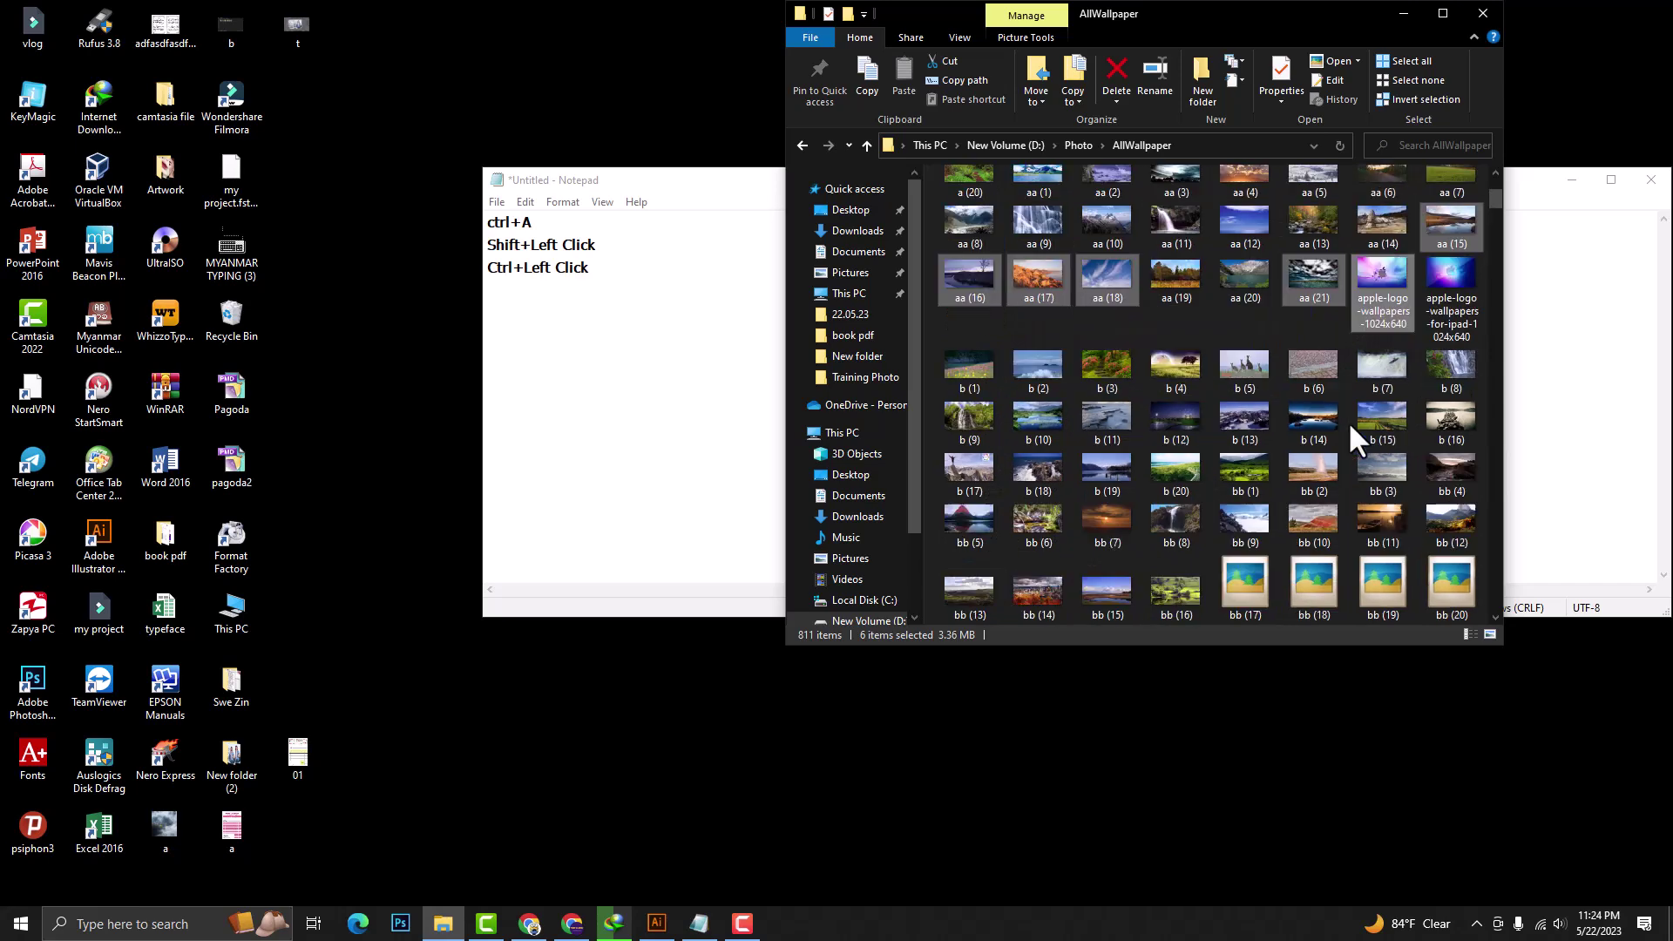
scroll(1348, 420, "up", 5, "ctrl")
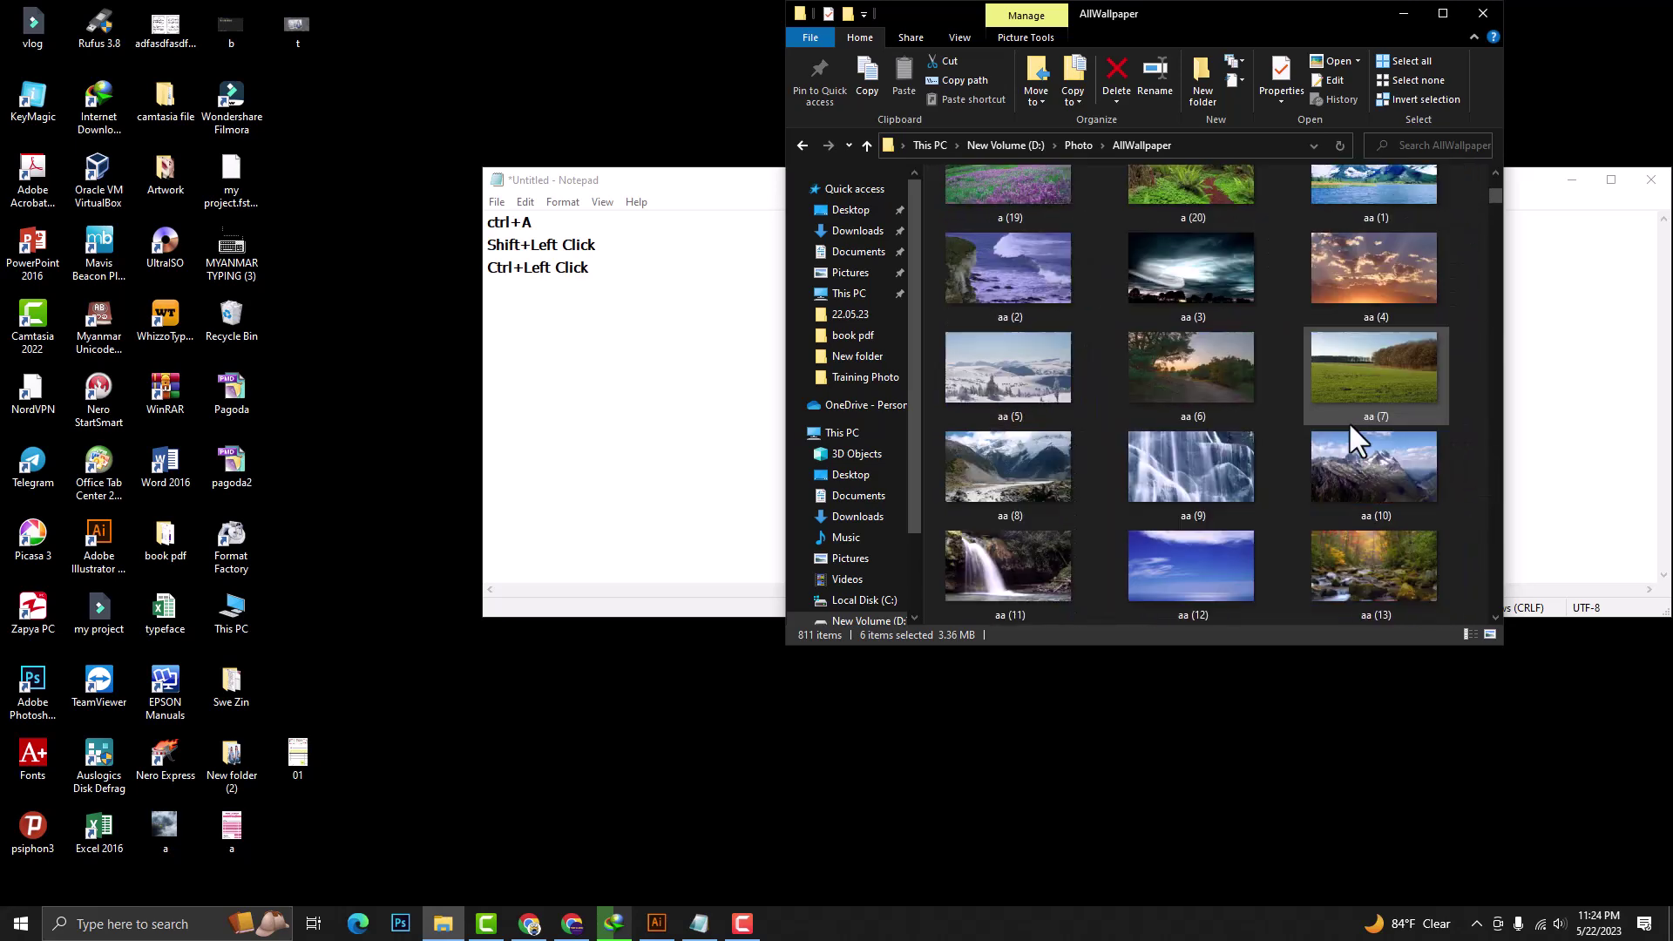
scroll(1349, 422, "down", 3, "ctrl")
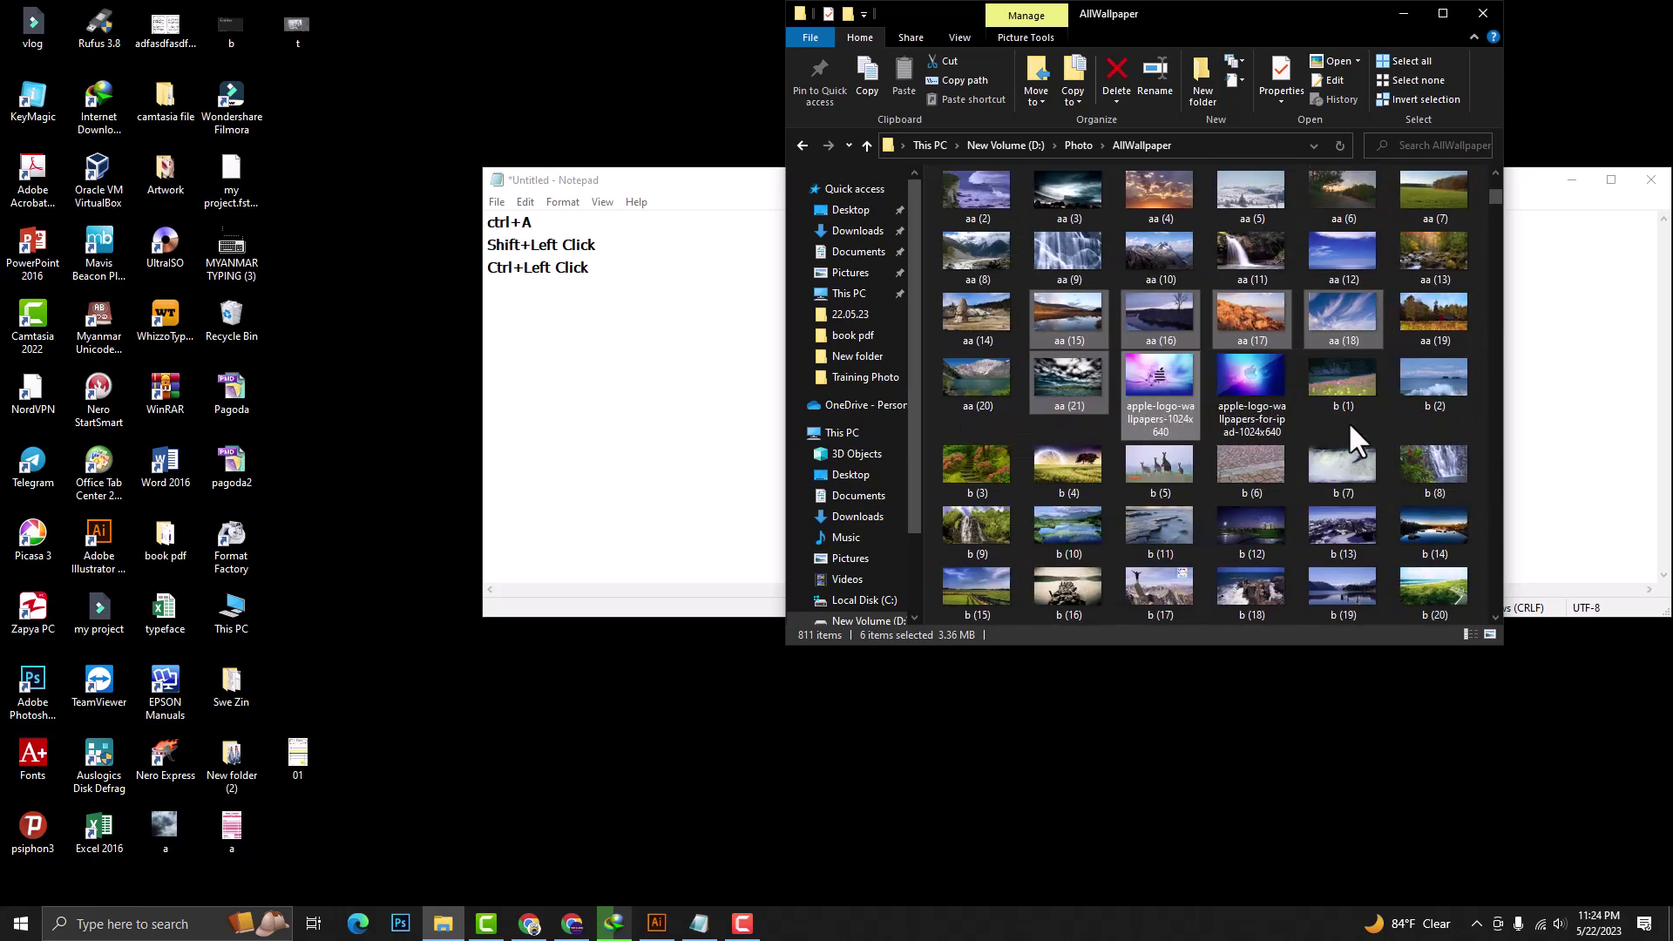
scroll(1348, 421, "up", 2, "ctrl")
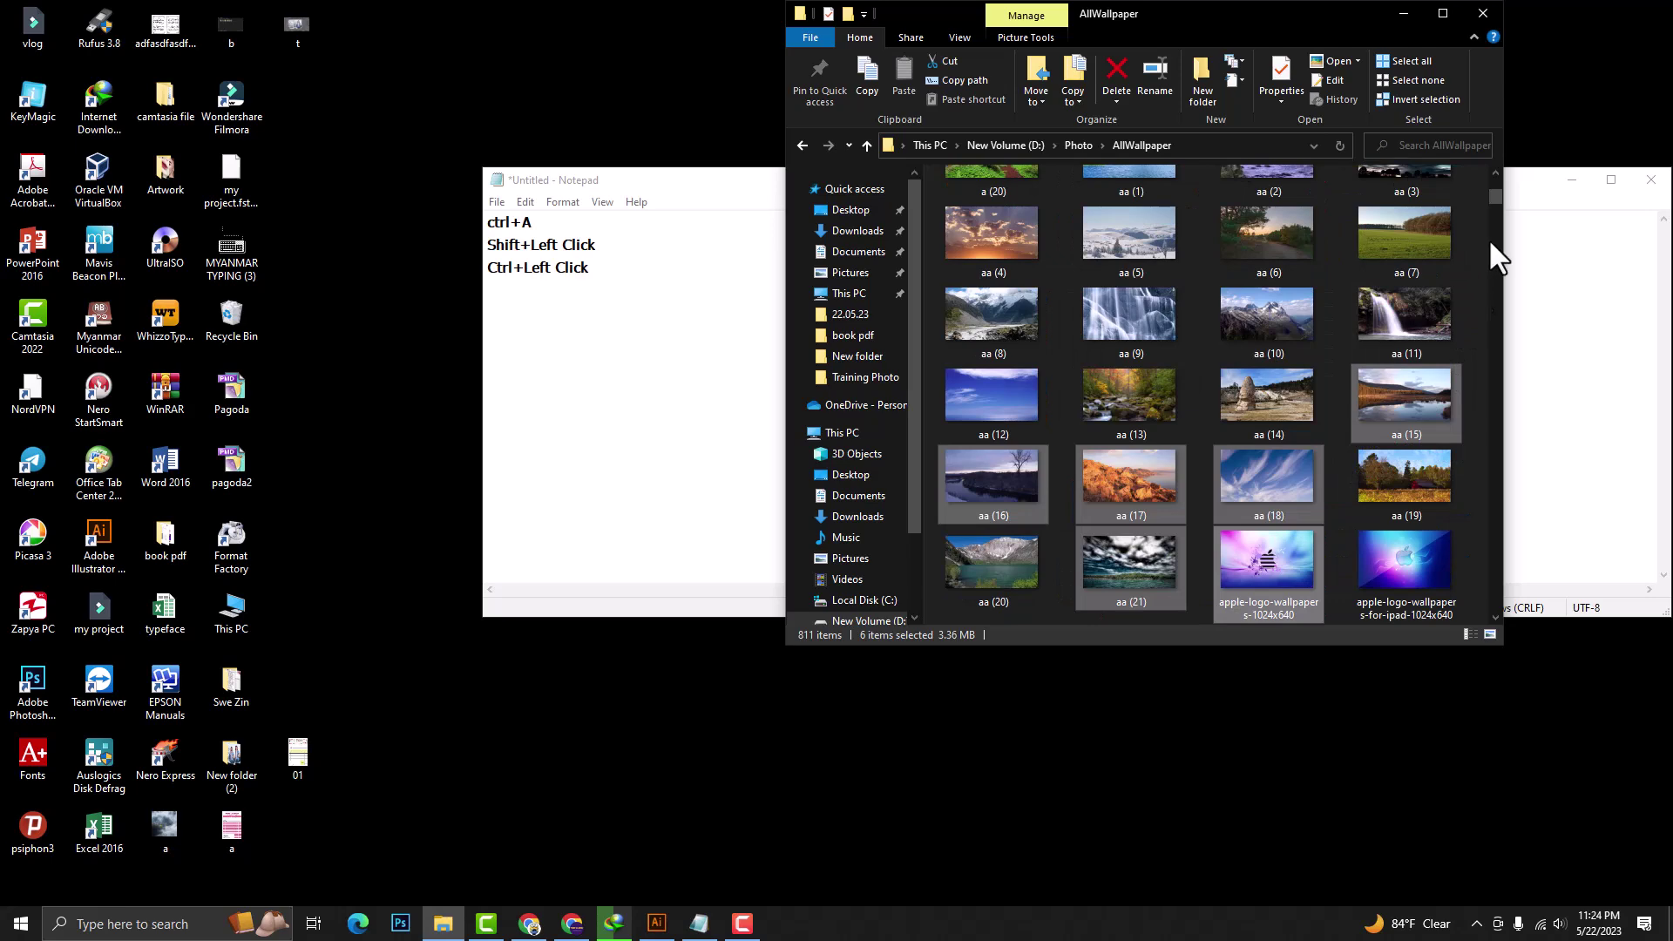
Ctrl+click c (7), c (8), c (9), c (13), c (12) and c (11), bringing the selection to 12 files (9.59 MB)
left_click_drag(1497, 191, 1496, 231)
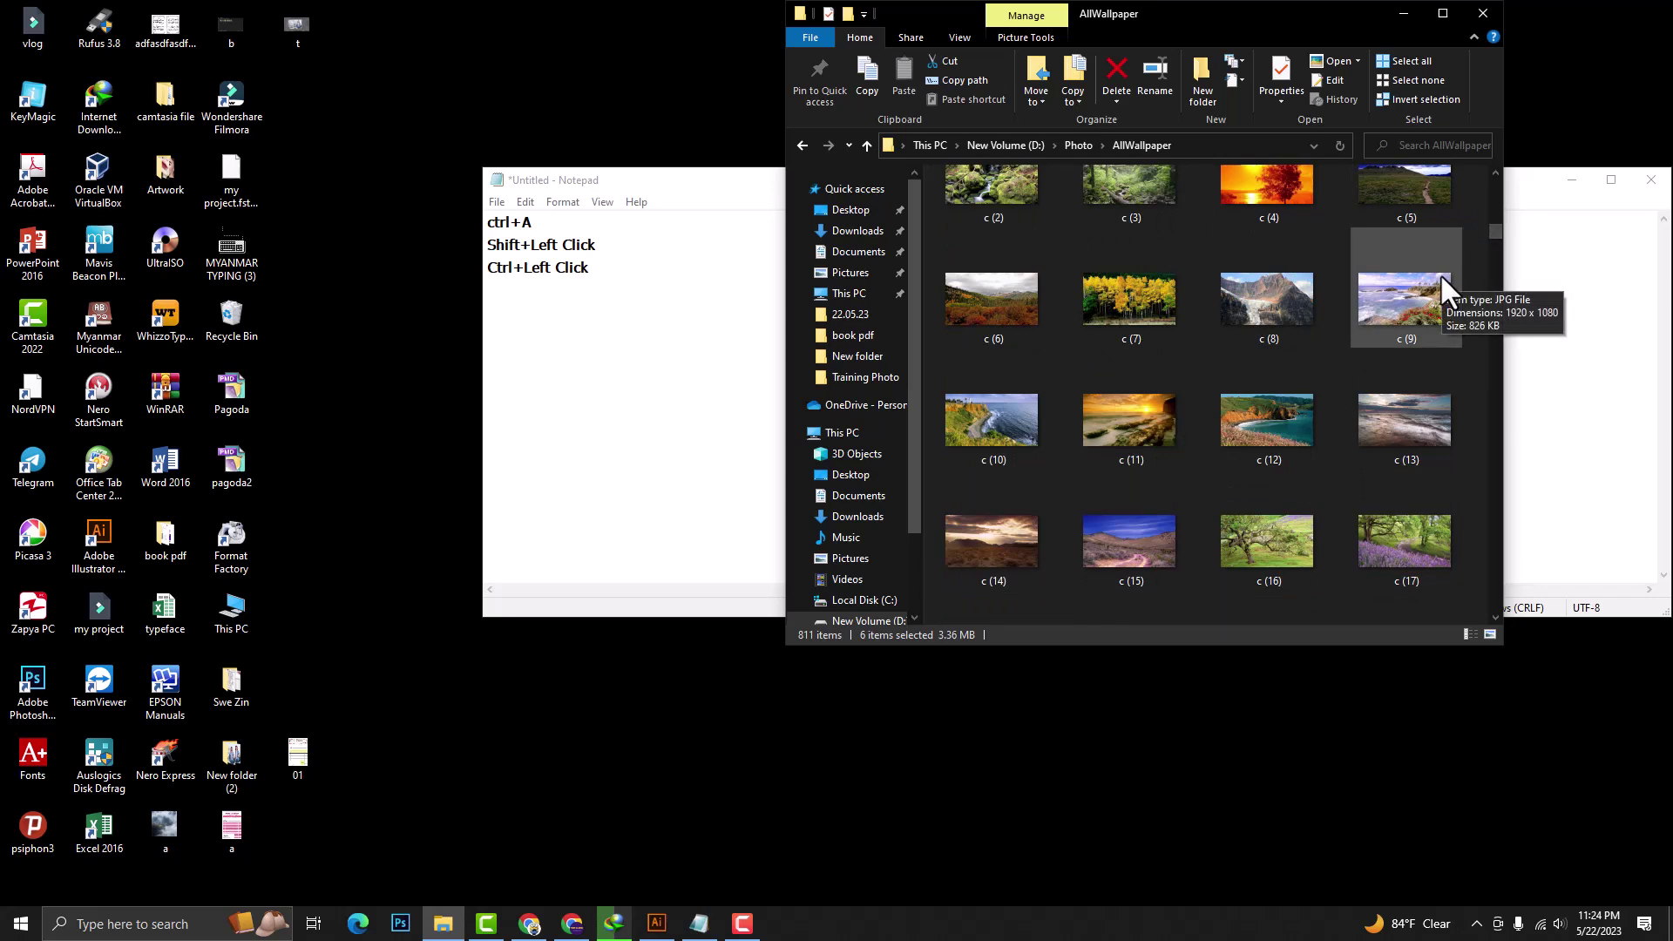
left_click(1129, 301, "ctrl")
left_click(1301, 315, "ctrl")
left_click(1399, 301, "ctrl")
left_click(1365, 427, "ctrl")
left_click(1268, 422, "ctrl")
left_click(1154, 426, "ctrl")
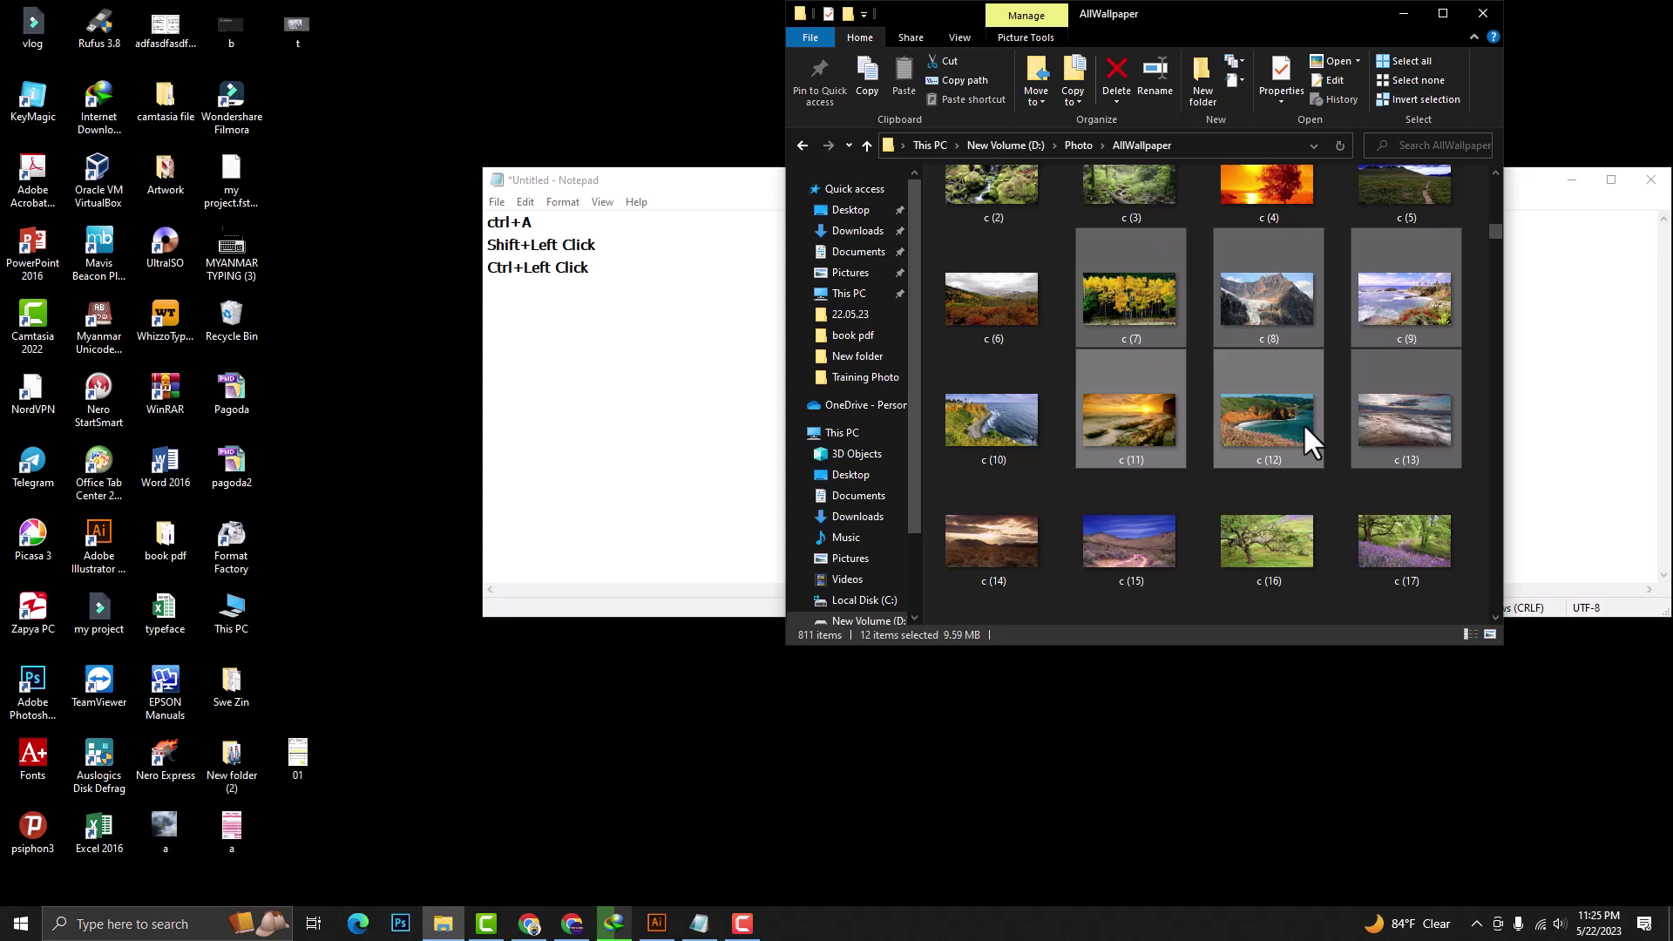
Select c (6), then Shift+click c (17) to select every image from c (6) through c (17)
left_click(1090, 323)
left_click(1023, 308)
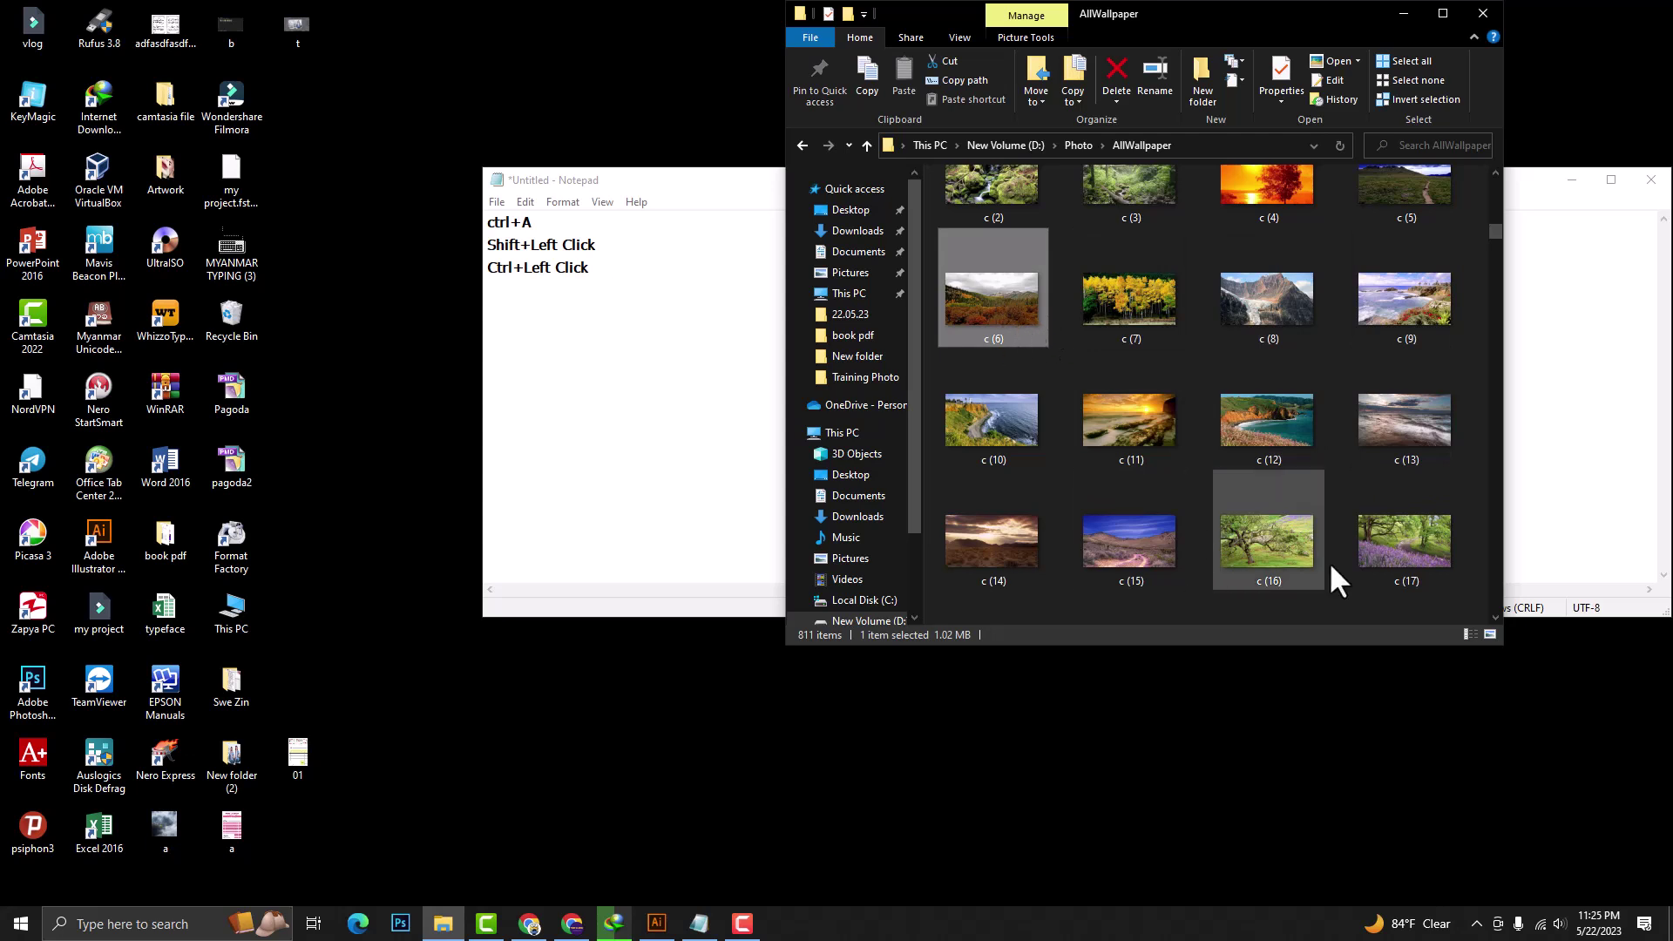
left_click(1408, 536, "shift")
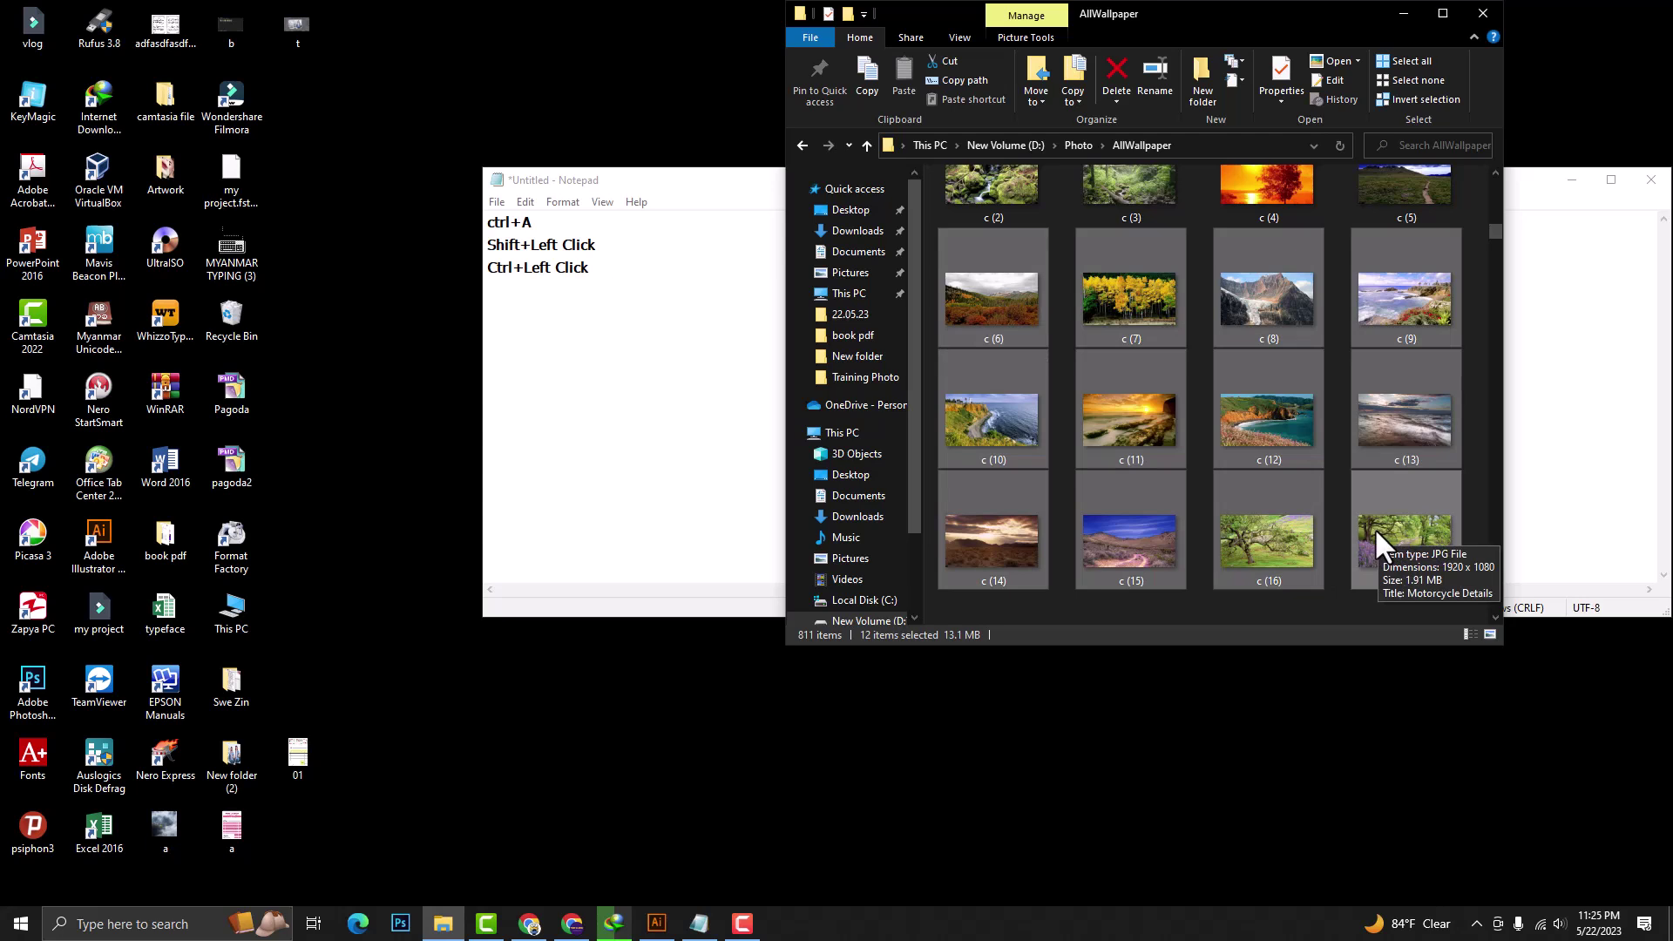
Select only c (12), then Ctrl+click c (7), c (9) and c (17), totalling 5.74 MB
left_click(1317, 456)
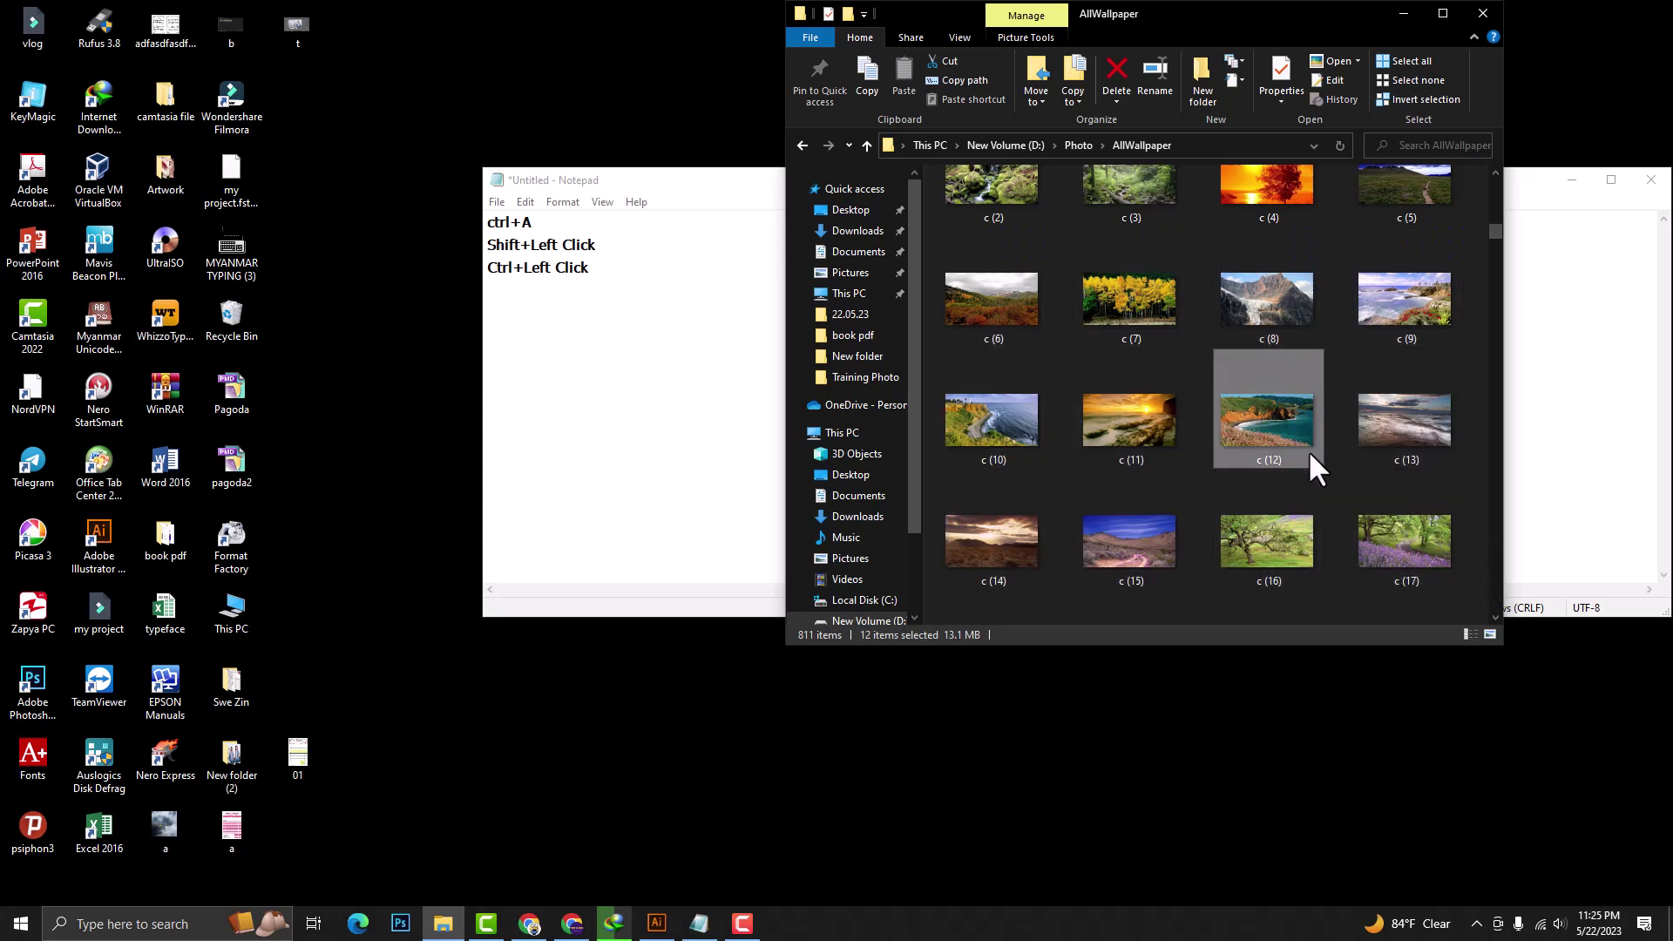
left_click(1170, 325, "ctrl")
left_click(1413, 326, "ctrl")
left_click(1429, 519, "ctrl")
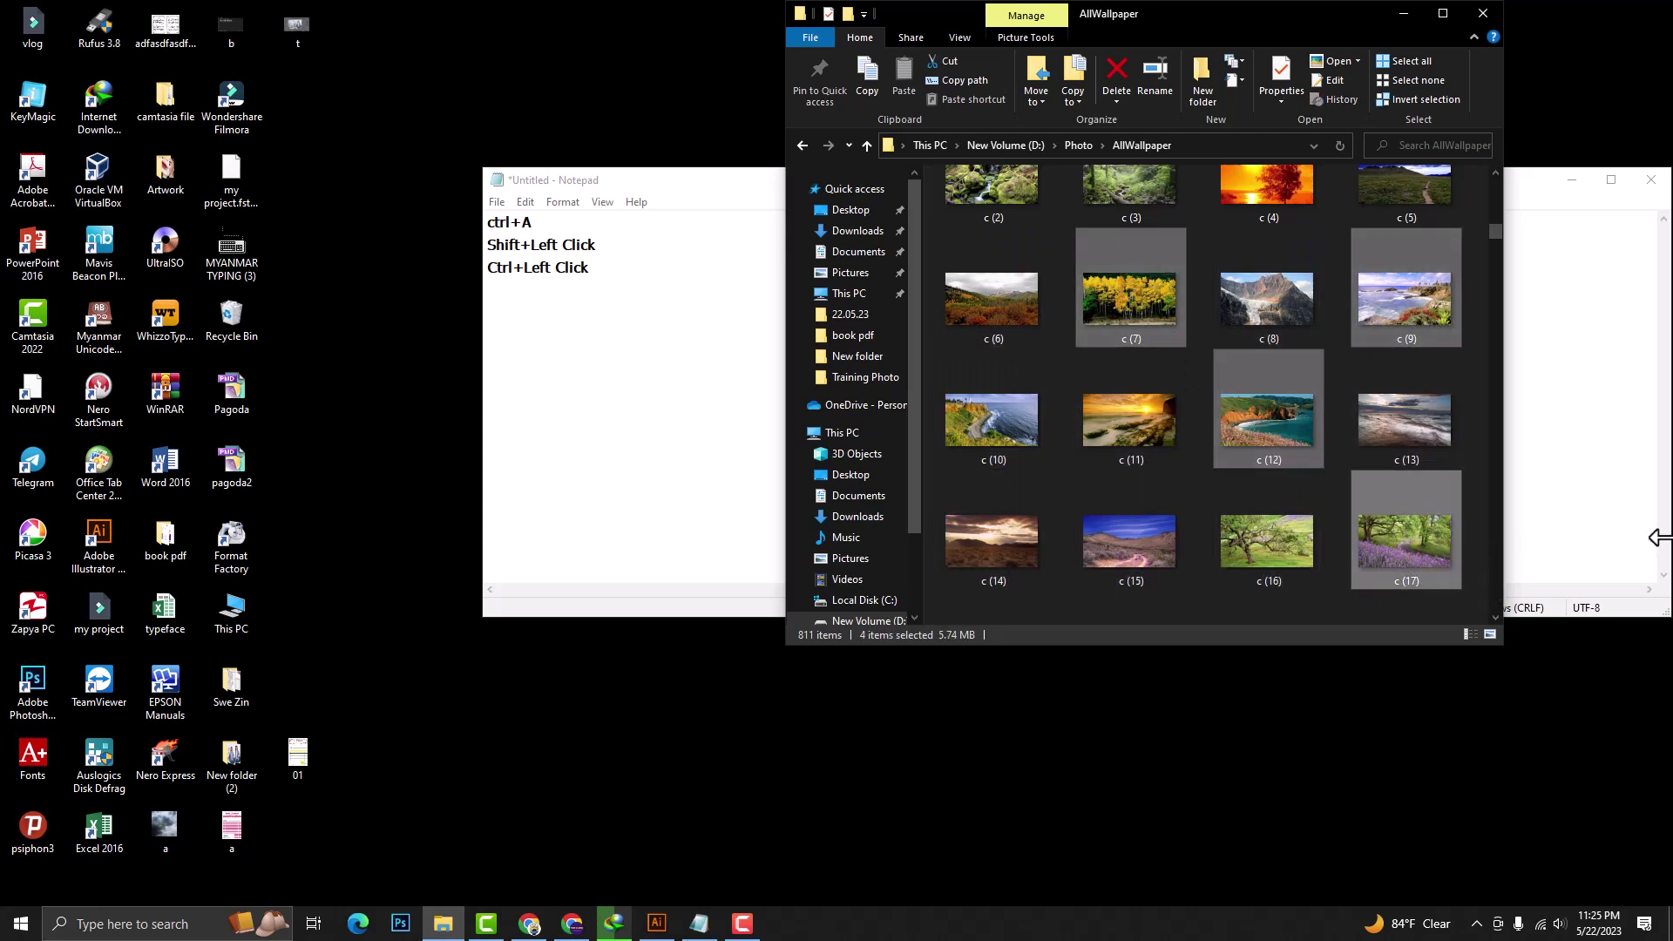